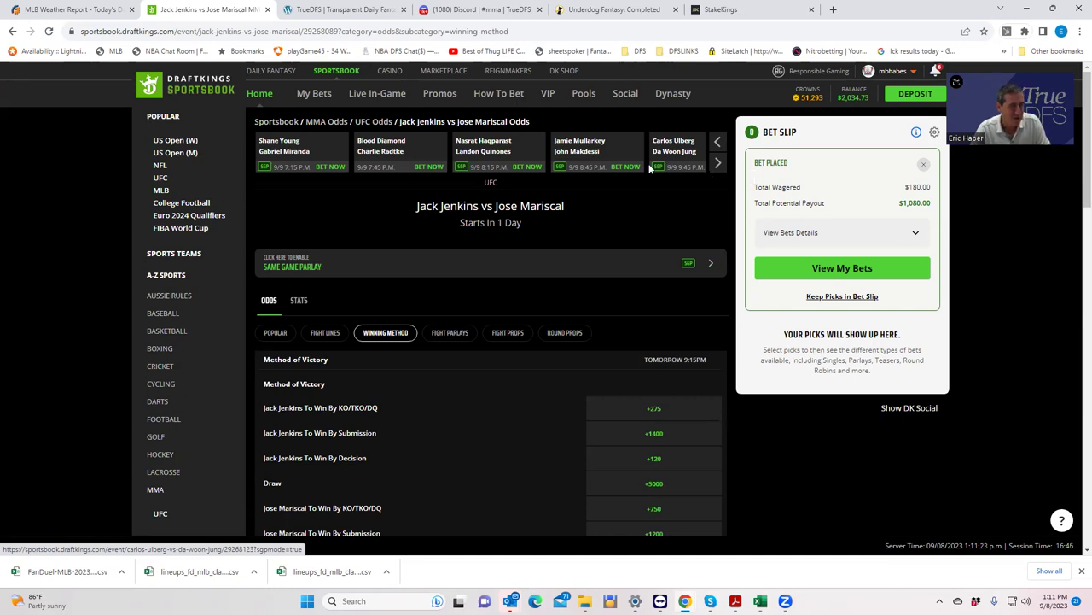
# Step: Open the Carlos Ulberg vs Da Woon Jung fight and show its round props
pyautogui.click(671, 147)
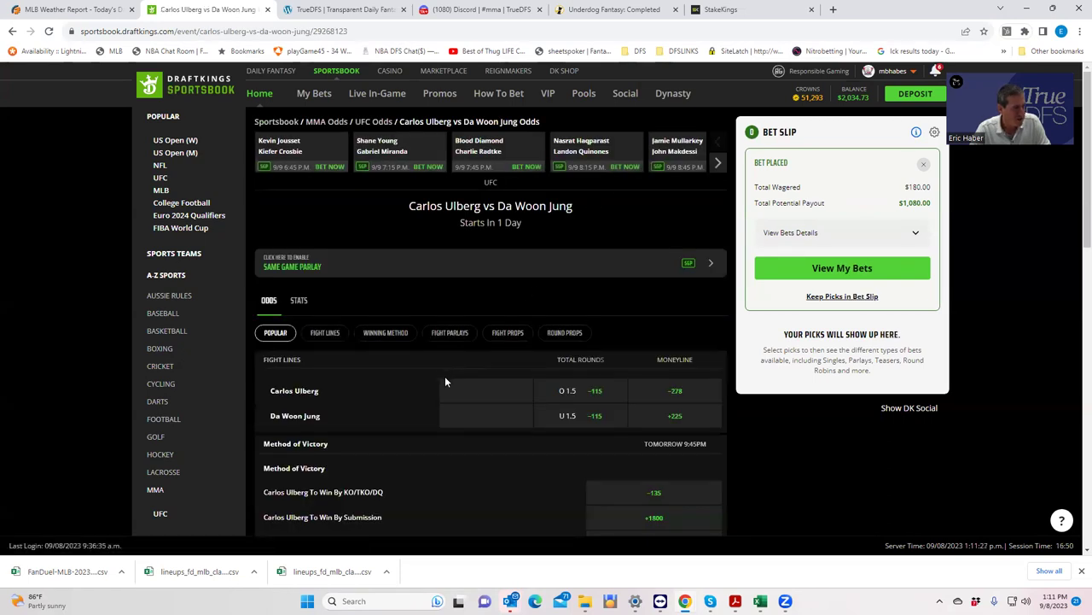
pyautogui.scroll(-3, 565, 432)
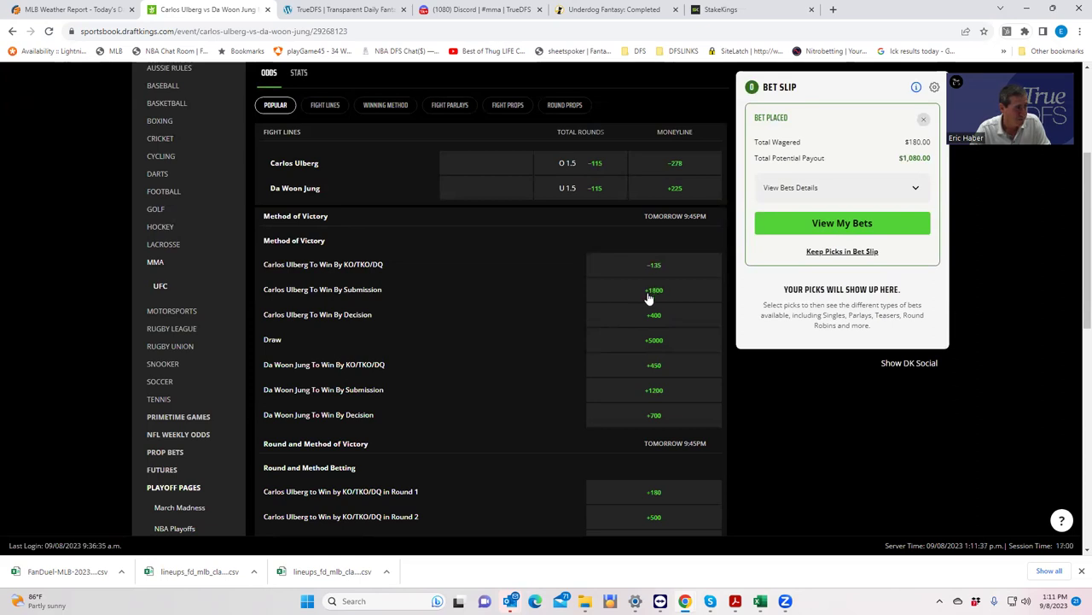
pyautogui.scroll(1, 639, 318)
pyautogui.scroll(1, 639, 318)
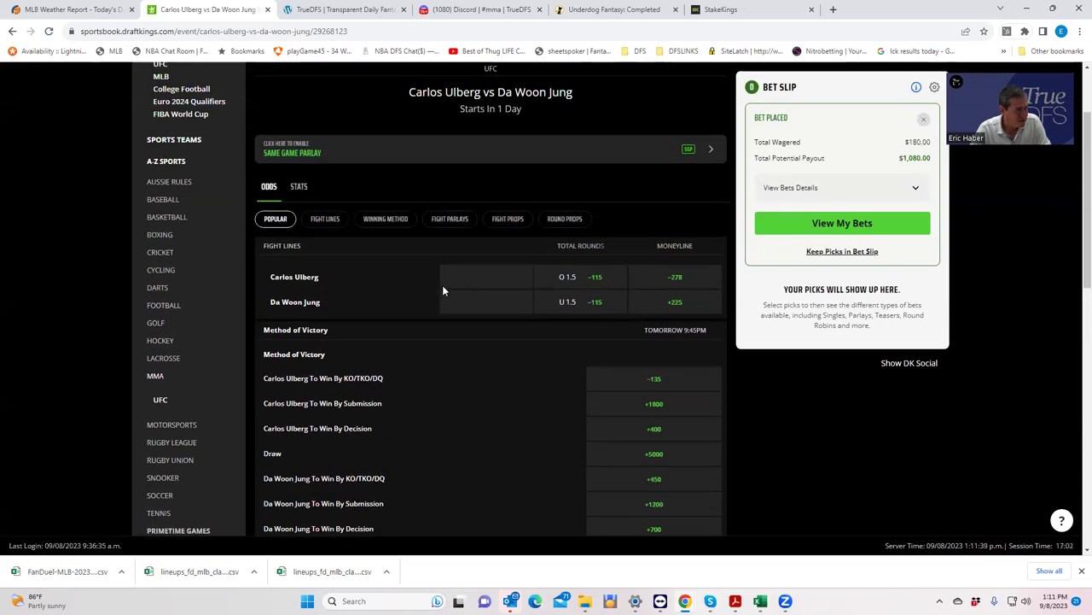
pyautogui.click(575, 220)
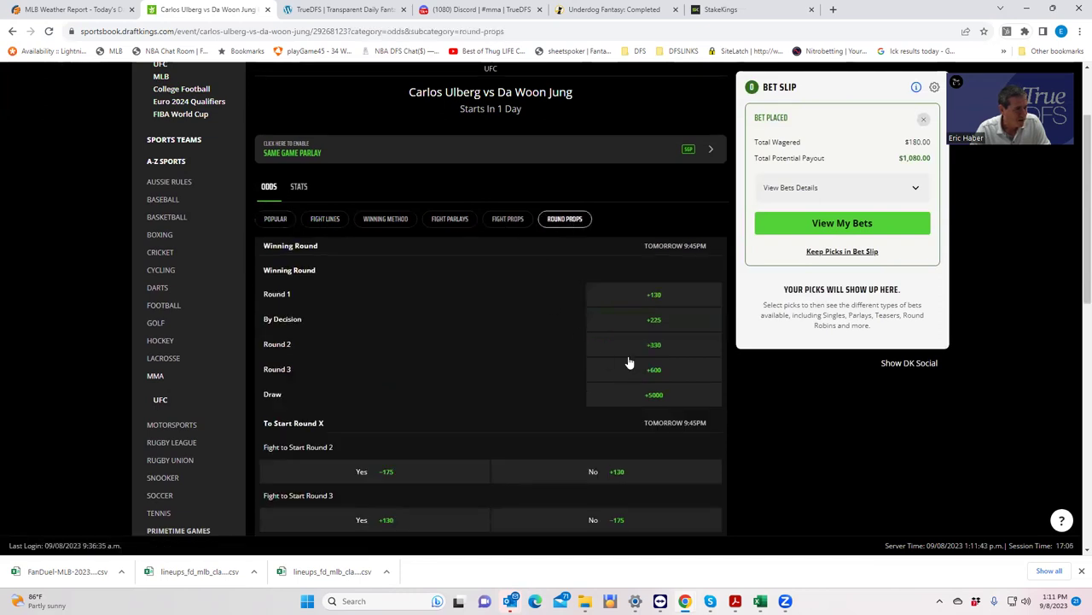
# Step: Place a $180 bet on Carlos Ulberg By Decision under Round of Finish and dismiss the bet receipt
pyautogui.scroll(-4, 627, 350)
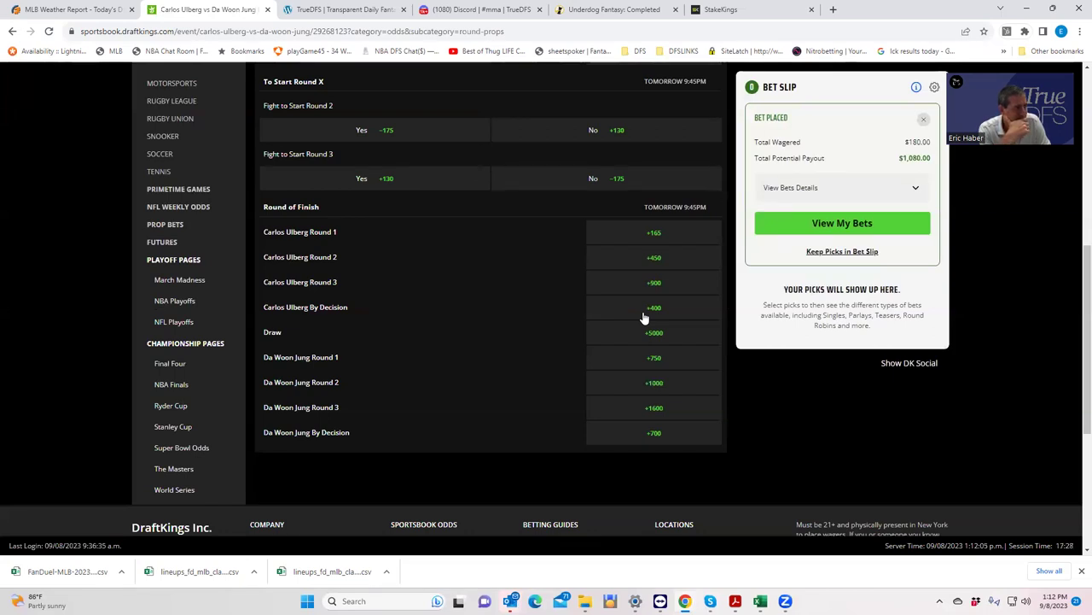
pyautogui.click(654, 312)
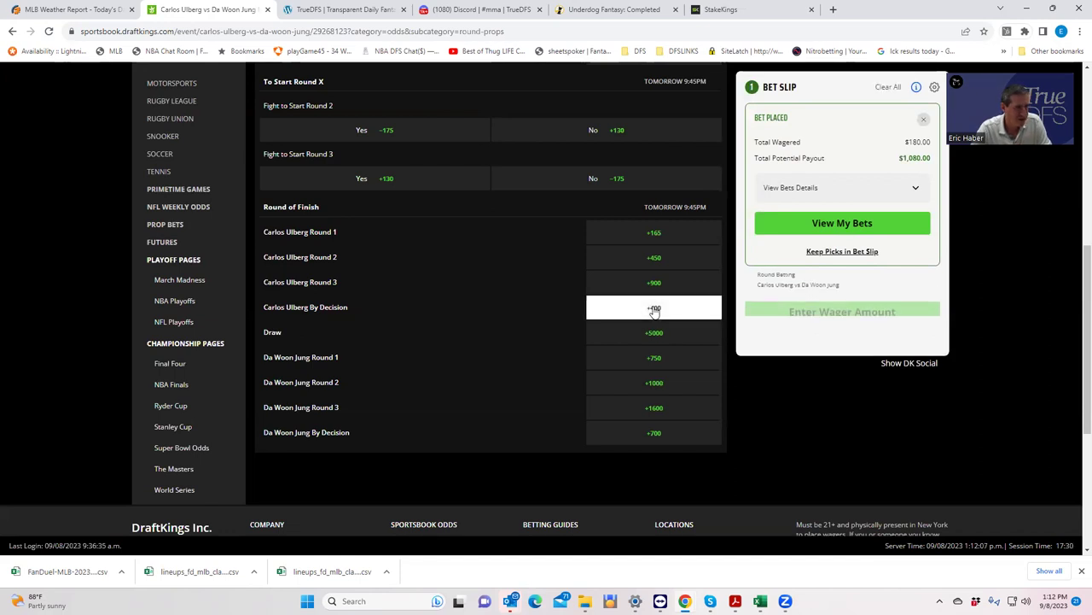
pyautogui.click(923, 310)
pyautogui.write('180')
pyautogui.click(865, 376)
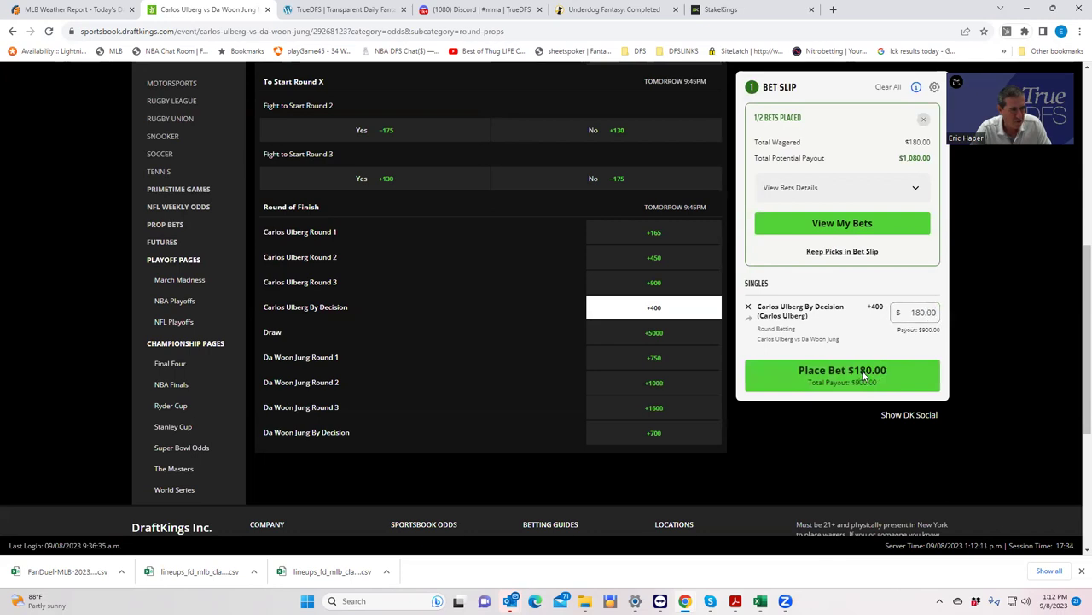
pyautogui.click(924, 118)
# Step: Open the Tyson Pedro vs Anton Turkalj fight from the list of upcoming UFC fights
pyautogui.scroll(3, 971, 256)
pyautogui.scroll(3, 972, 251)
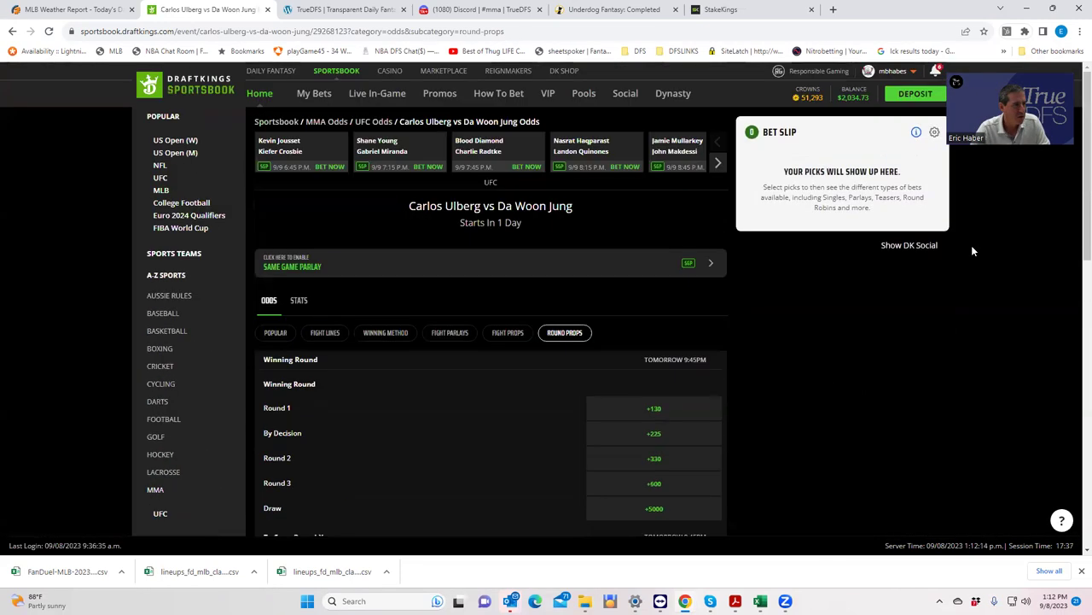
pyautogui.click(716, 166)
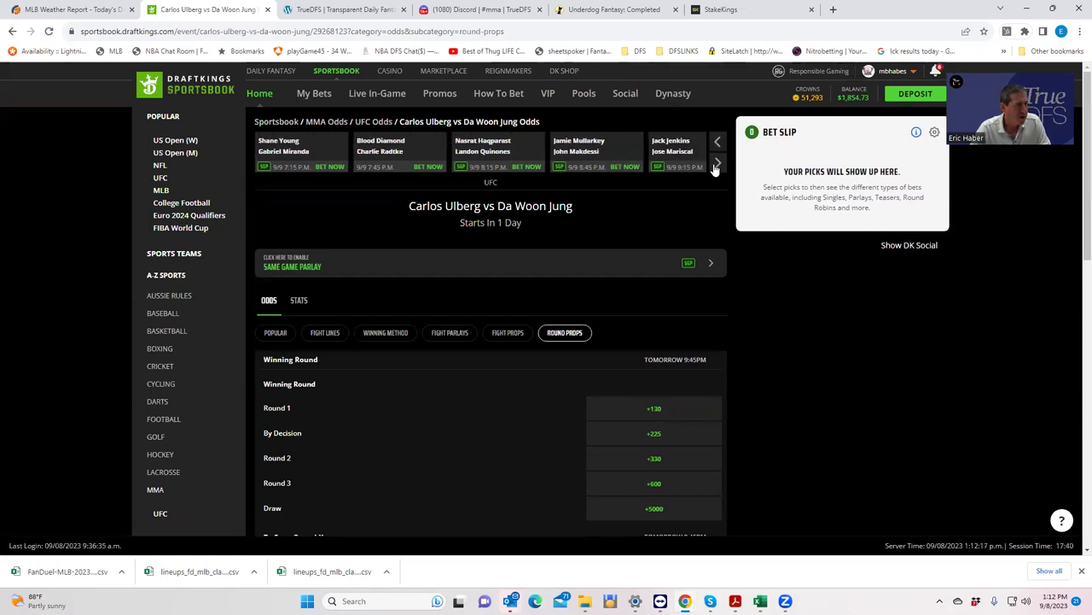
pyautogui.click(715, 167)
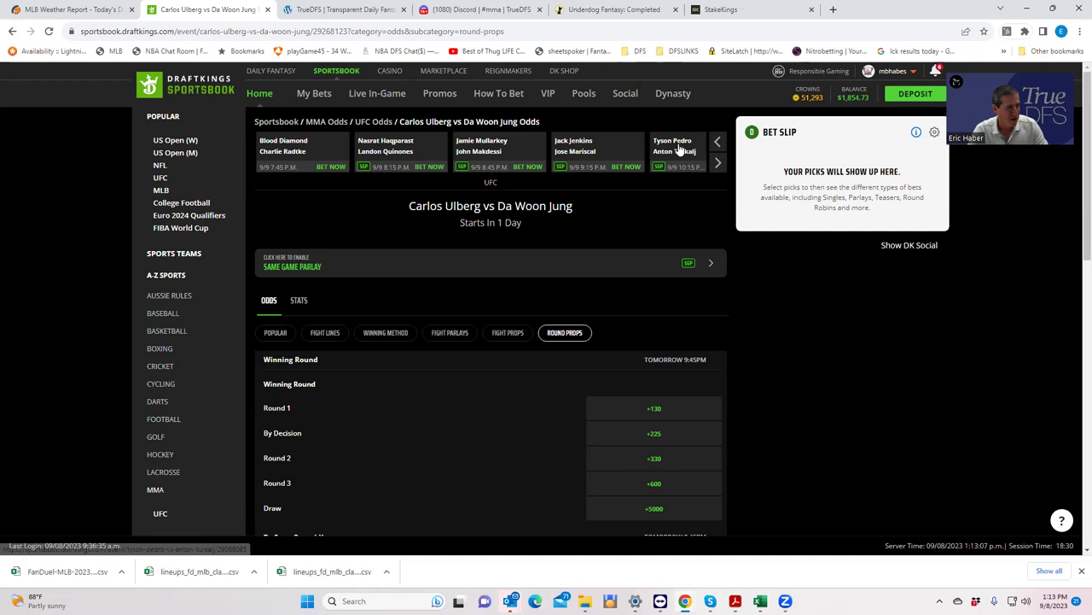
pyautogui.click(680, 150)
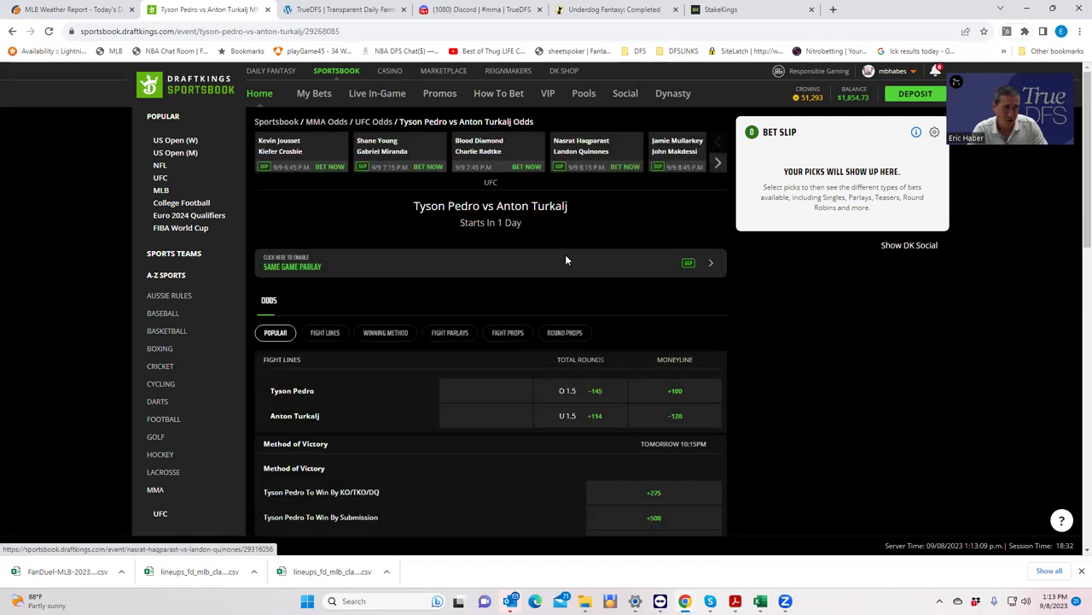
# Step: Place a $180 bet on Tyson Pedro To Win By Decision under Method of Victory
pyautogui.scroll(-1, 598, 394)
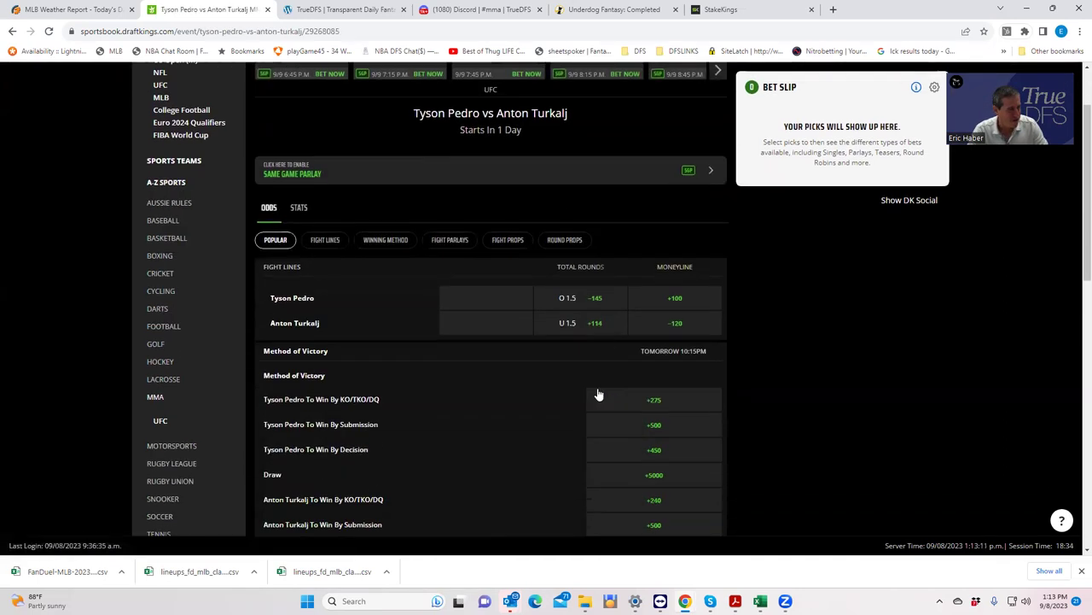
pyautogui.scroll(-2, 597, 394)
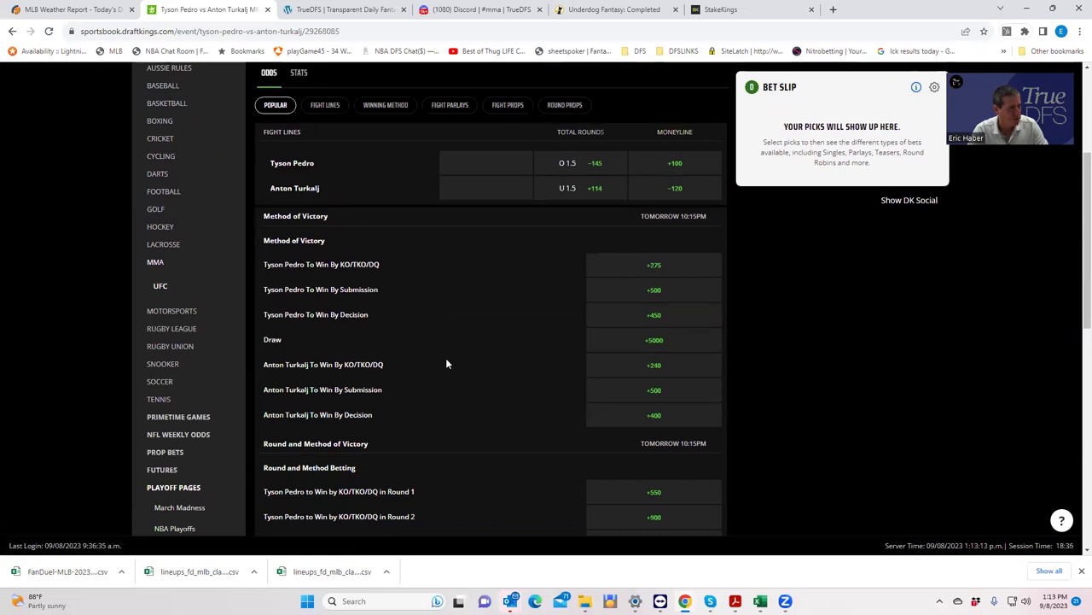
pyautogui.click(663, 316)
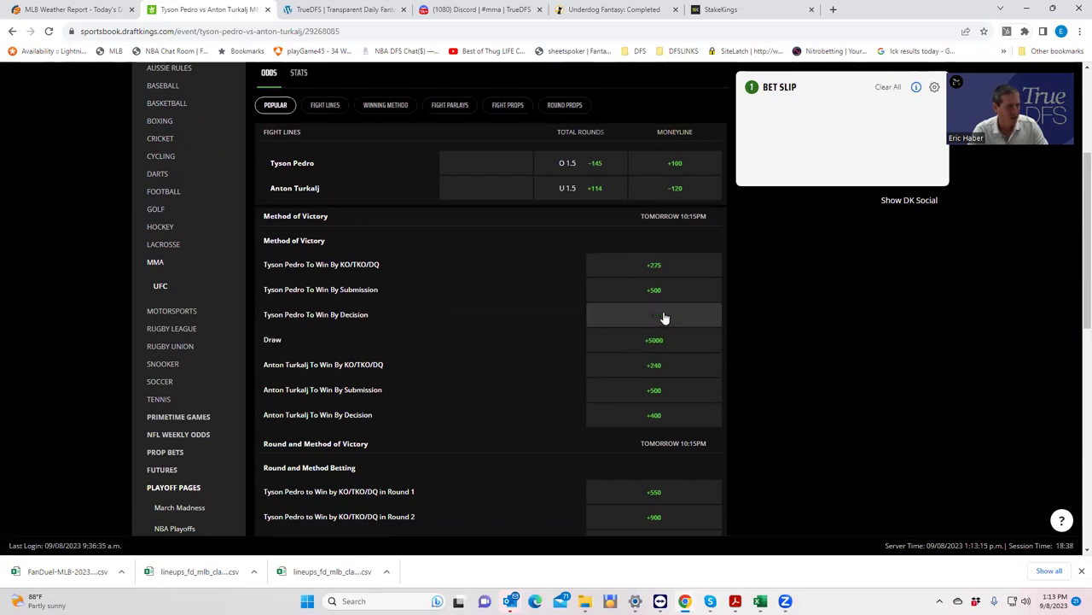
pyautogui.click(914, 143)
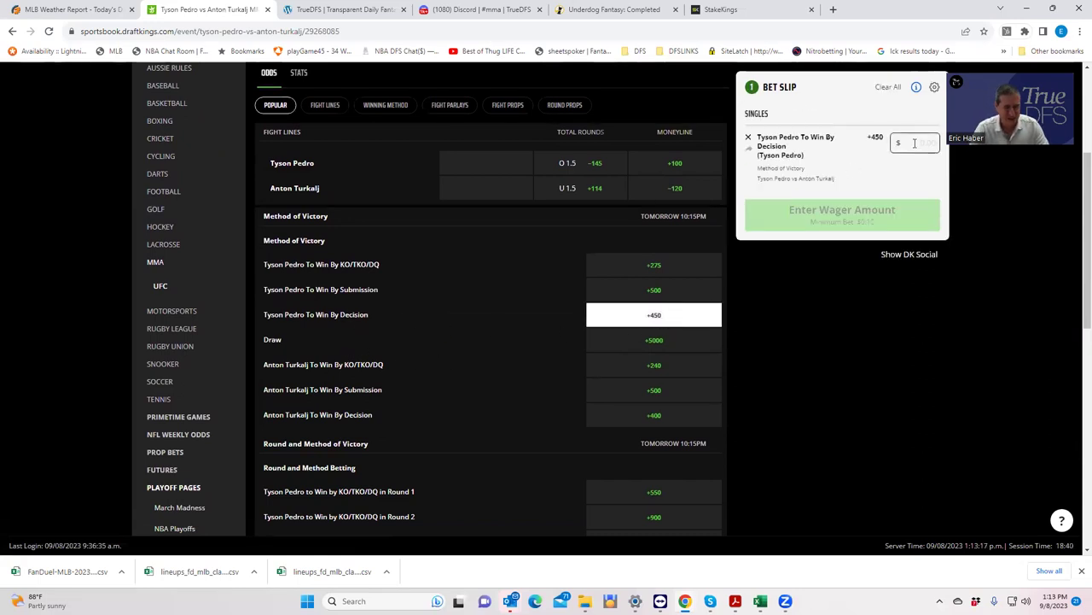
pyautogui.write('180')
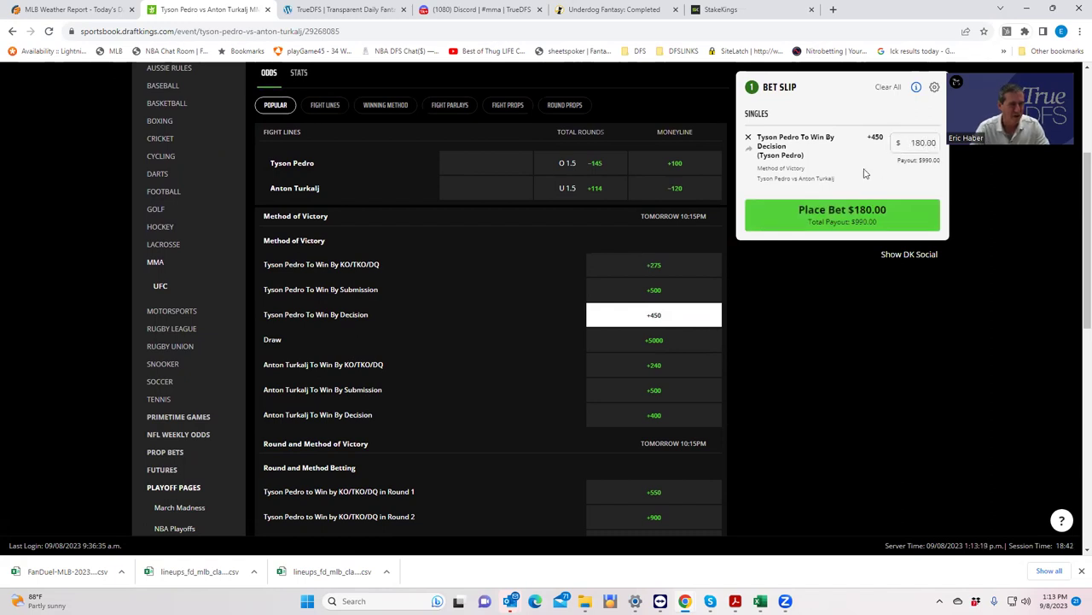
pyautogui.click(833, 216)
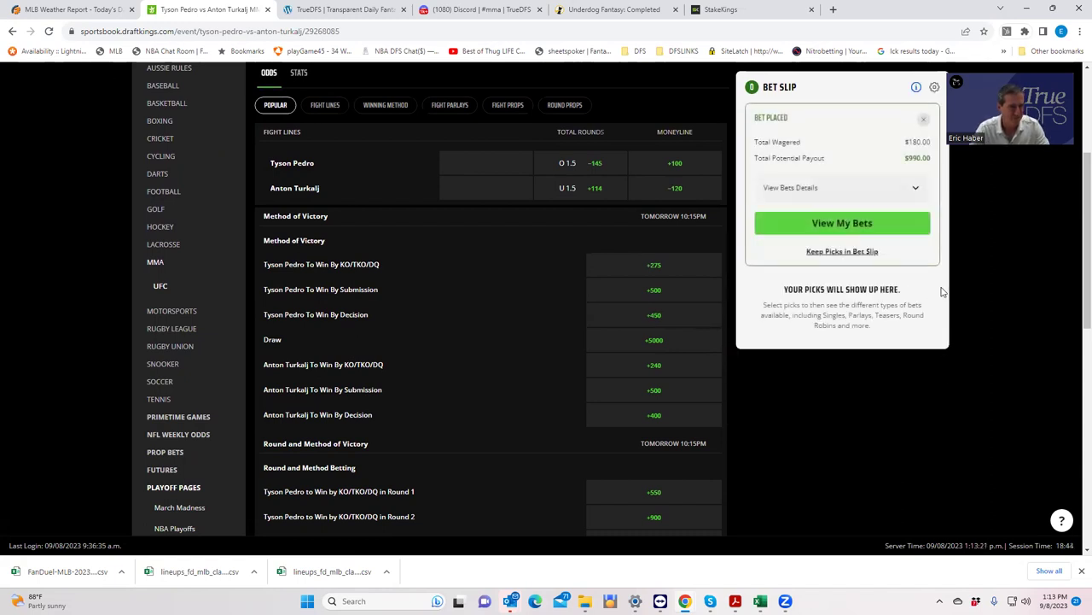
# Step: Open the Justin Tafa vs Austen Lane fight from the list of upcoming UFC fights
pyautogui.scroll(3, 1015, 255)
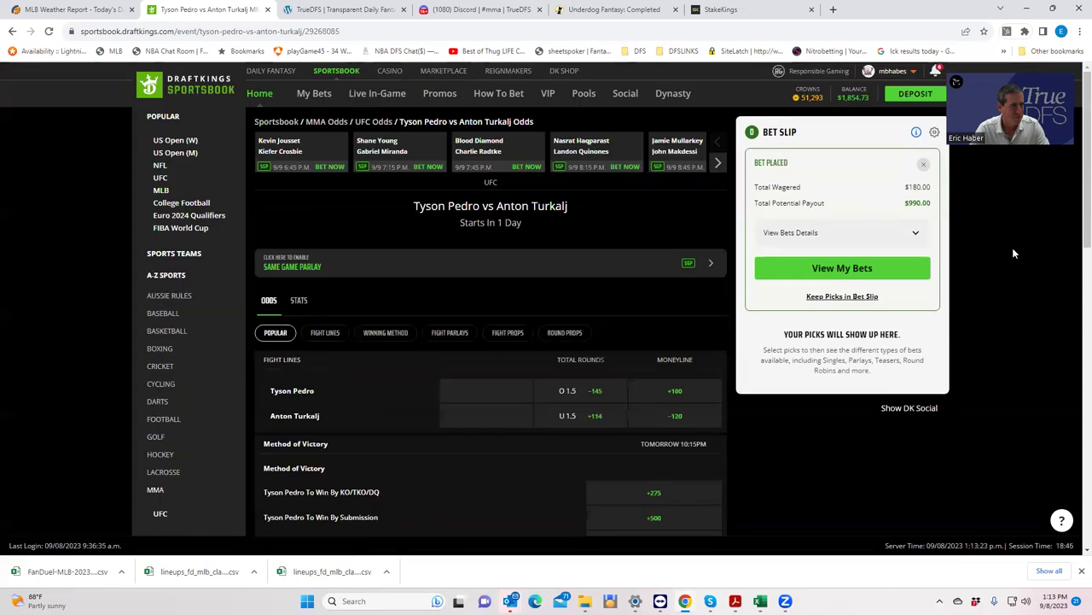
pyautogui.click(717, 163)
pyautogui.click(717, 163)
pyautogui.click(717, 164)
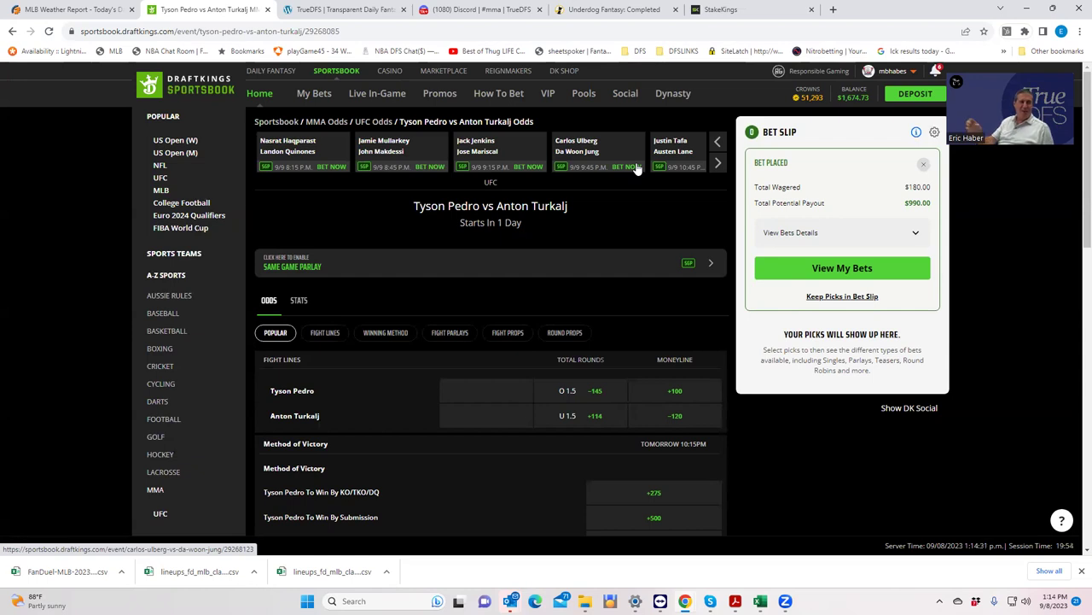
pyautogui.click(663, 147)
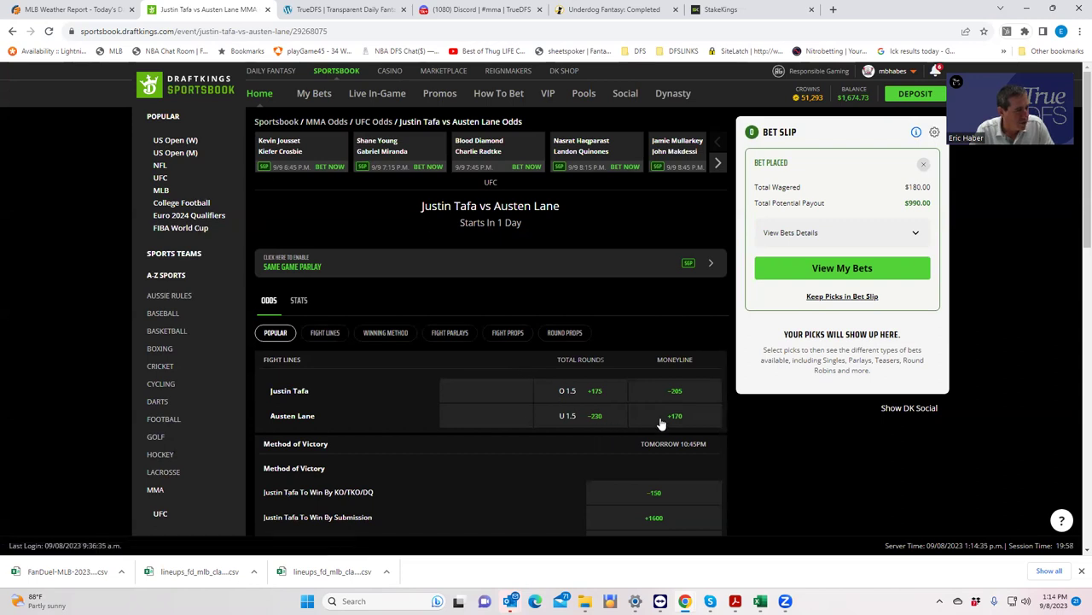
# Step: Try to place a $180 moneyline bet on Austen Lane and close the location notice
pyautogui.click(671, 416)
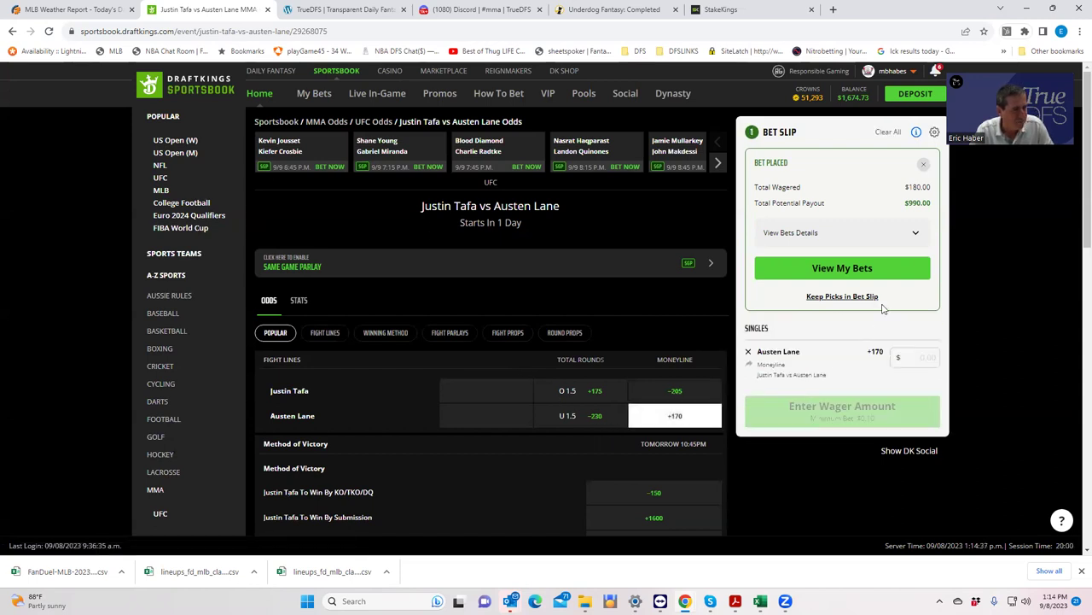
pyautogui.write('180')
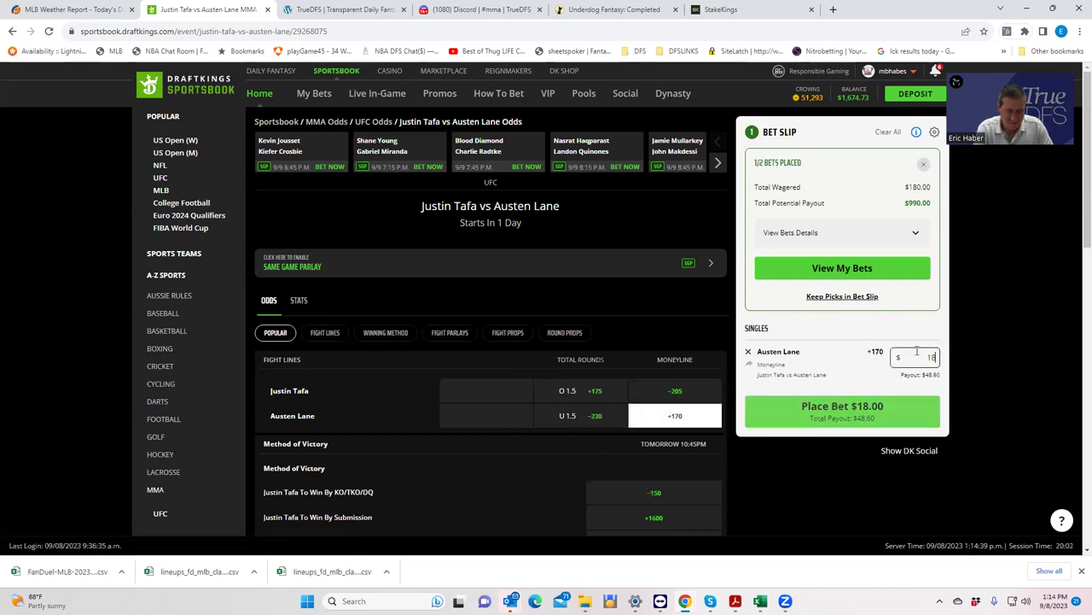
pyautogui.click(845, 410)
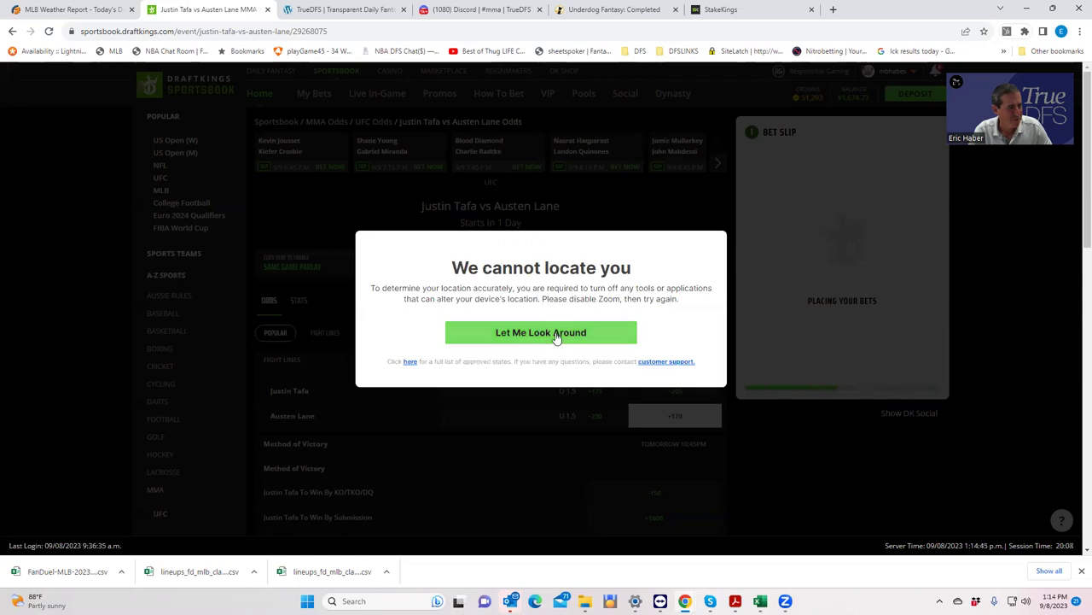
pyautogui.click(556, 337)
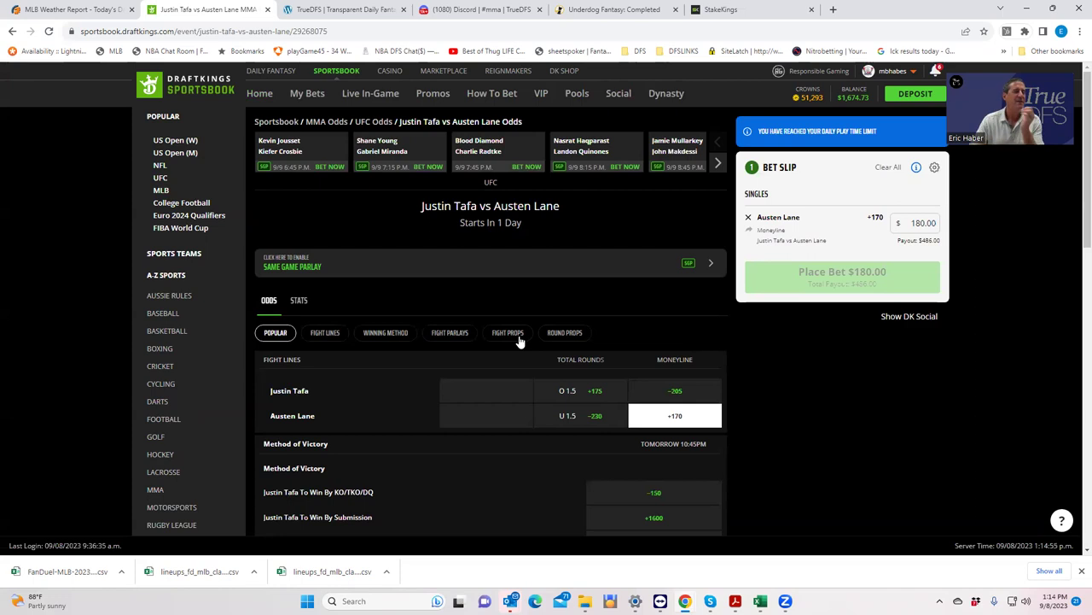
# Step: Open the Manel Kape vs Felipe dos Santos fight and show its winning method odds
pyautogui.click(715, 164)
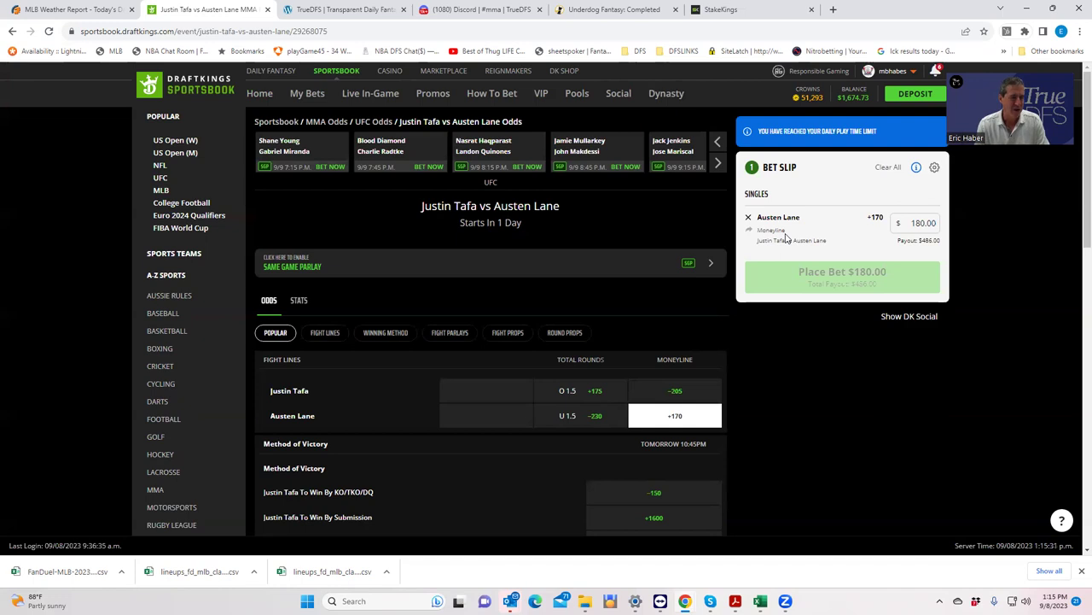
pyautogui.click(719, 164)
pyautogui.click(719, 164)
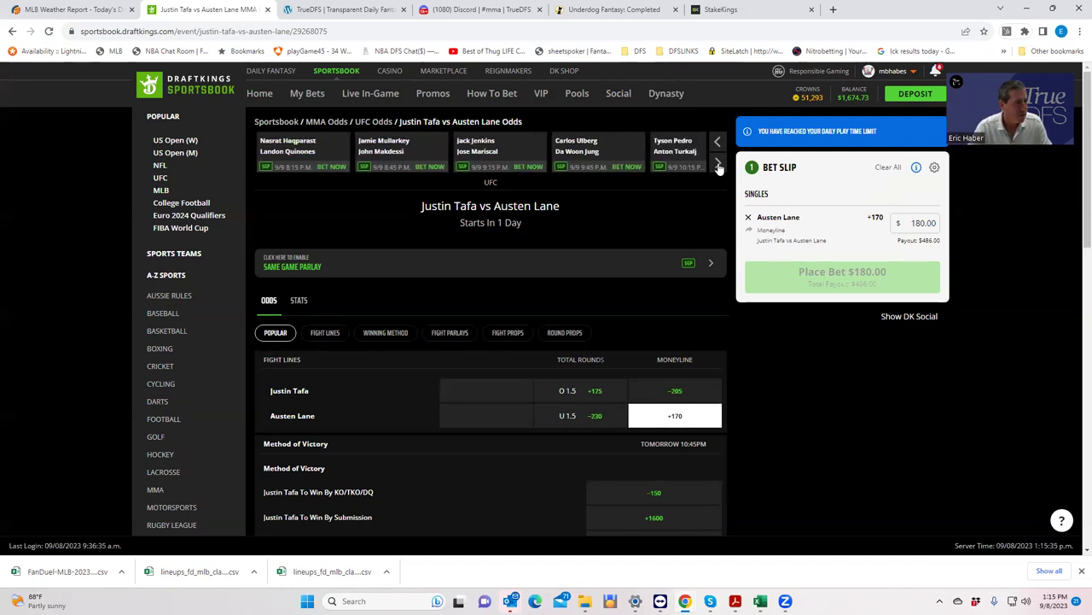
pyautogui.click(719, 164)
pyautogui.click(719, 164)
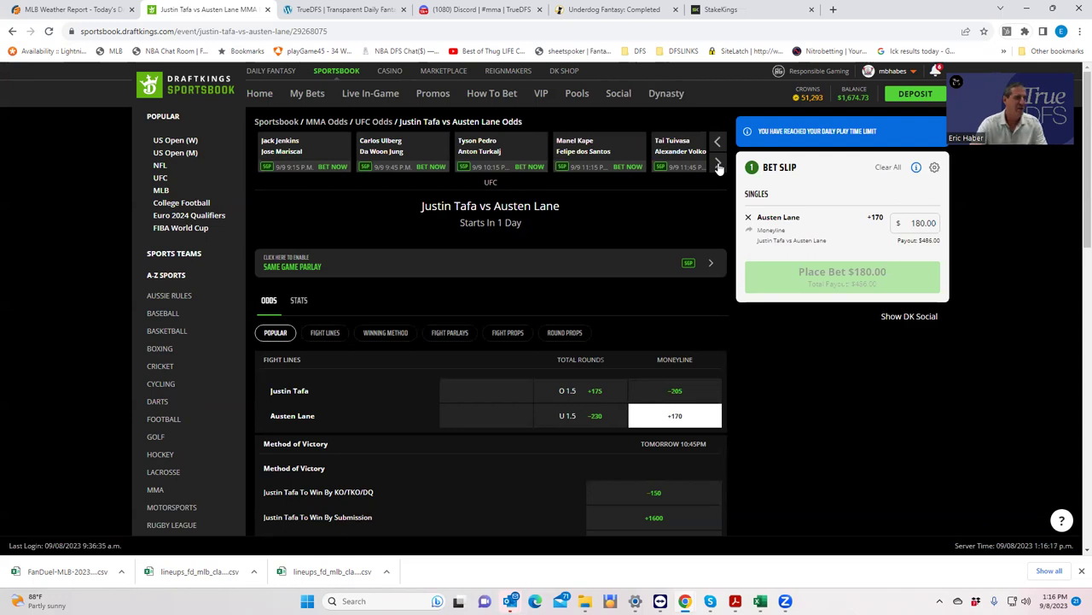
pyautogui.click(577, 144)
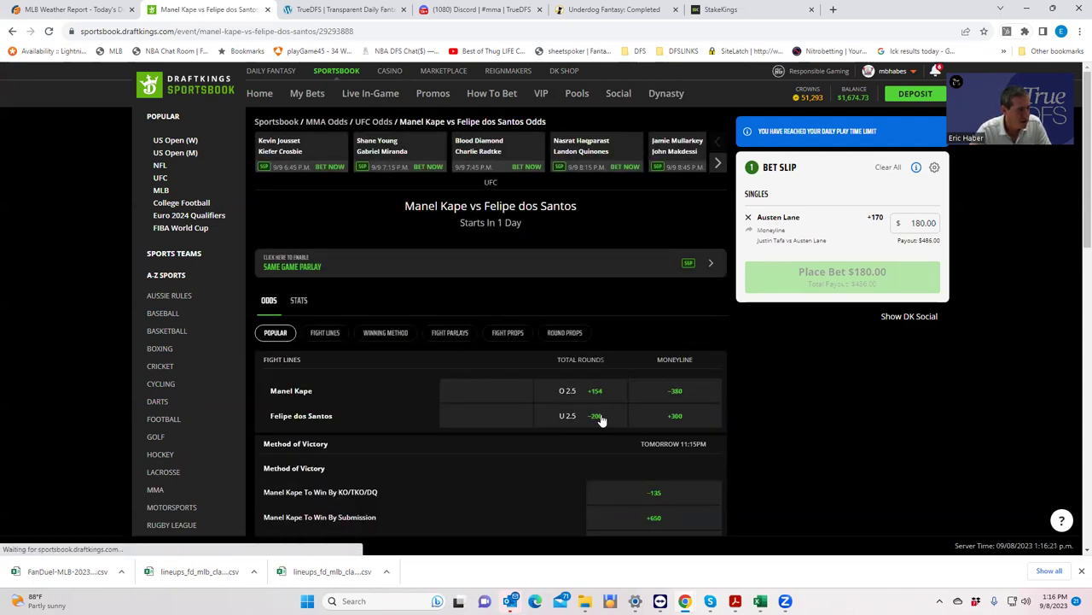
pyautogui.scroll(-2, 600, 419)
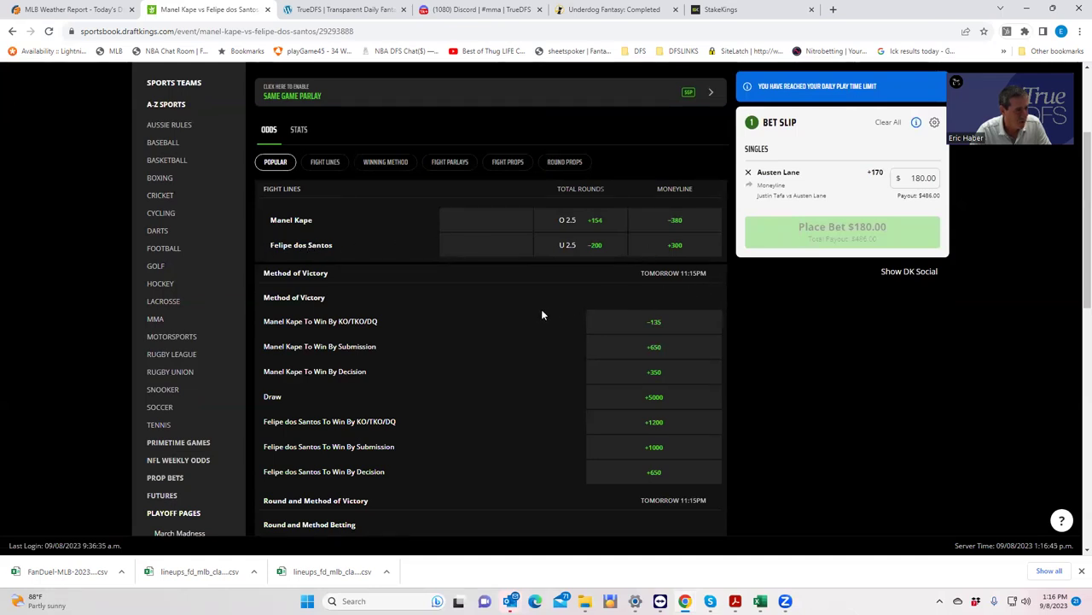
pyautogui.click(390, 165)
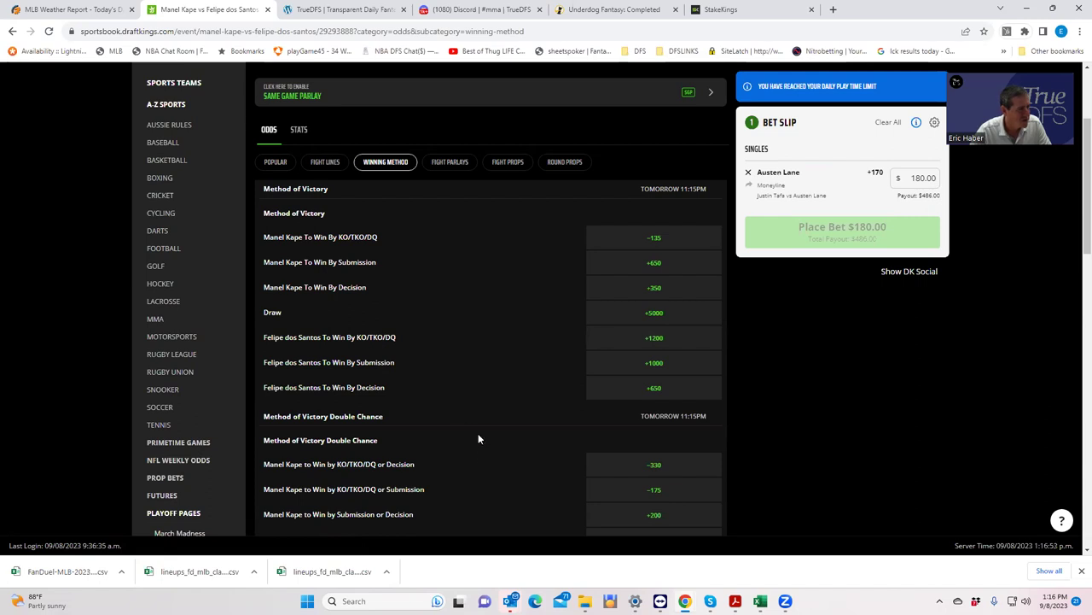
# Step: Add Felipe dos Santos to Win by KO/TKO/DQ or Submission to the bet slip with a $180 wager
pyautogui.scroll(-2, 478, 444)
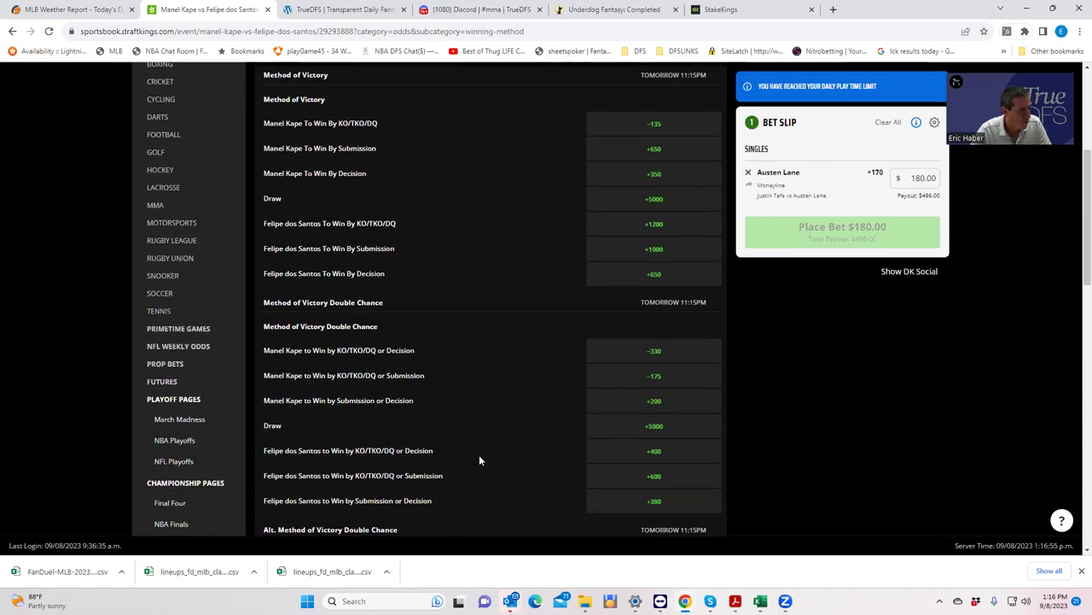
pyautogui.scroll(-2, 479, 456)
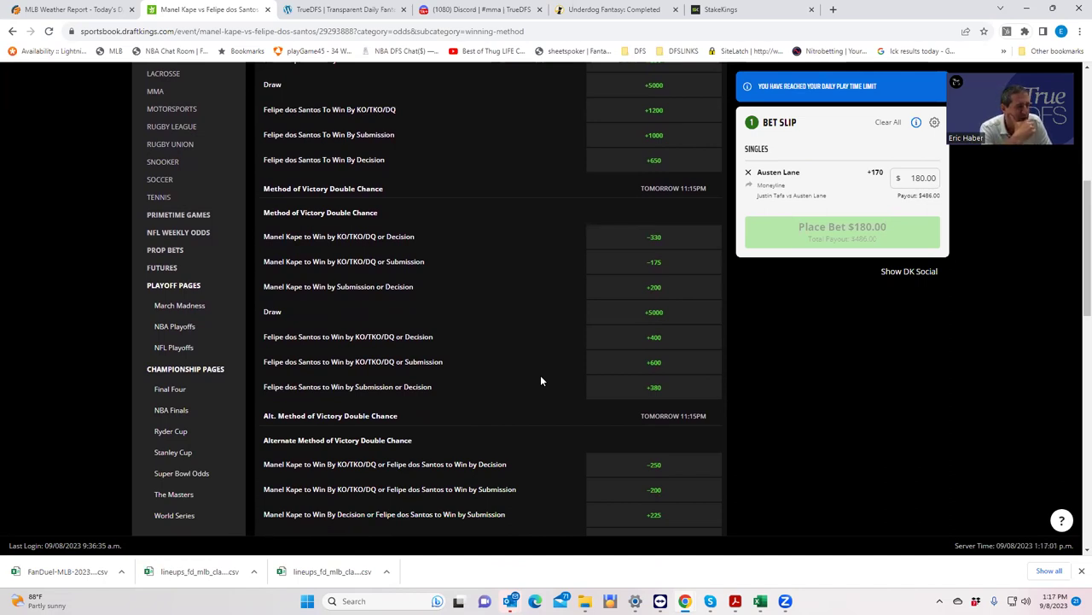
pyautogui.click(653, 366)
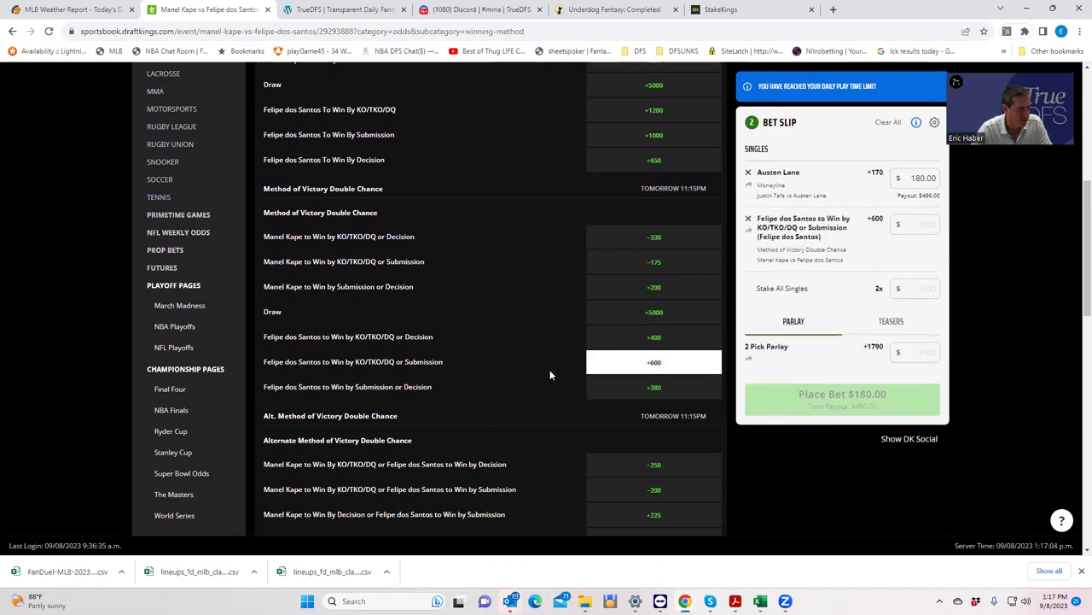
pyautogui.click(915, 220)
pyautogui.write('180')
pyautogui.click(863, 263)
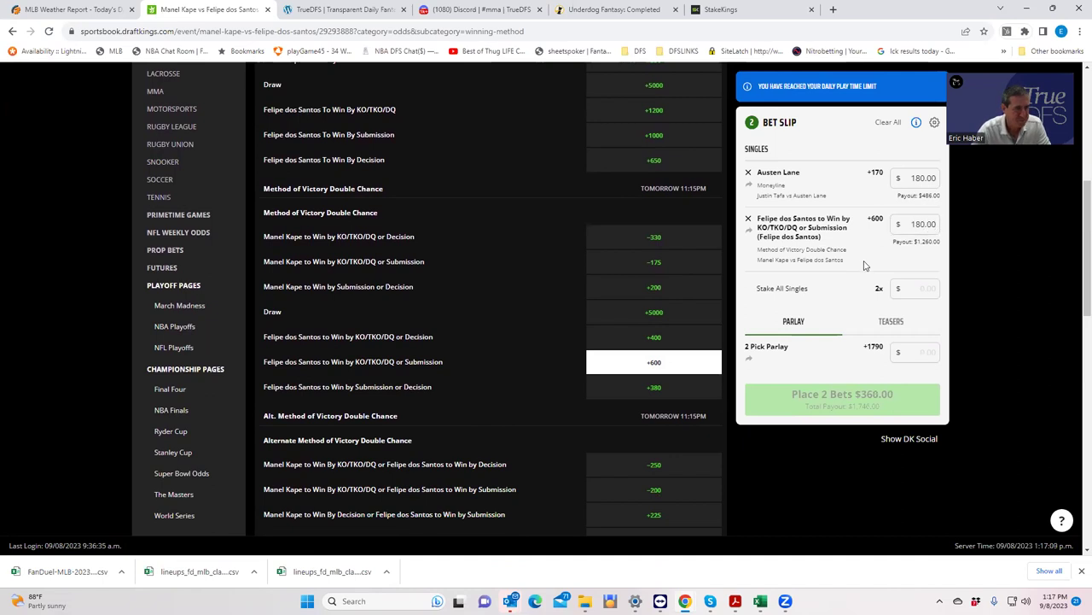
pyautogui.scroll(4, 1049, 307)
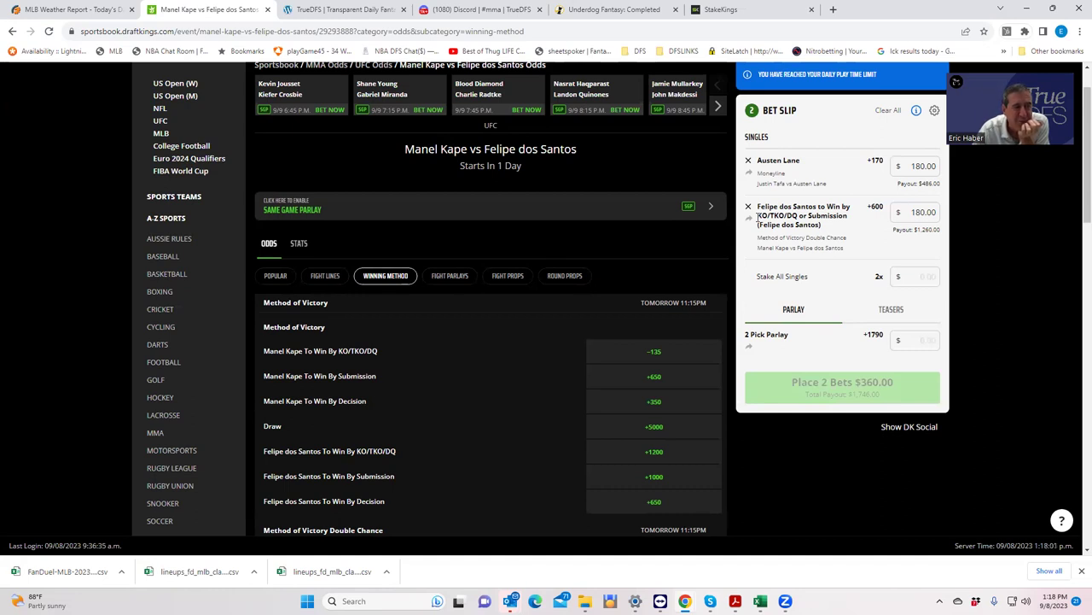
# Step: Replace the Felipe dos Santos KO/TKO/DQ or Submission bet with his moneyline and a $180 wager
pyautogui.click(748, 207)
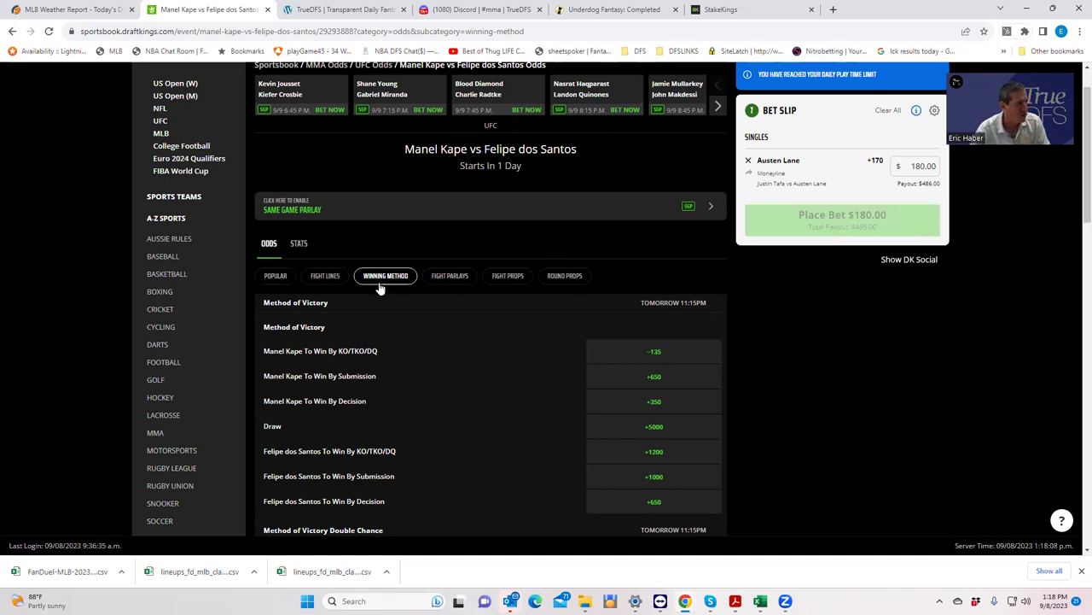
pyautogui.click(267, 278)
pyautogui.click(660, 363)
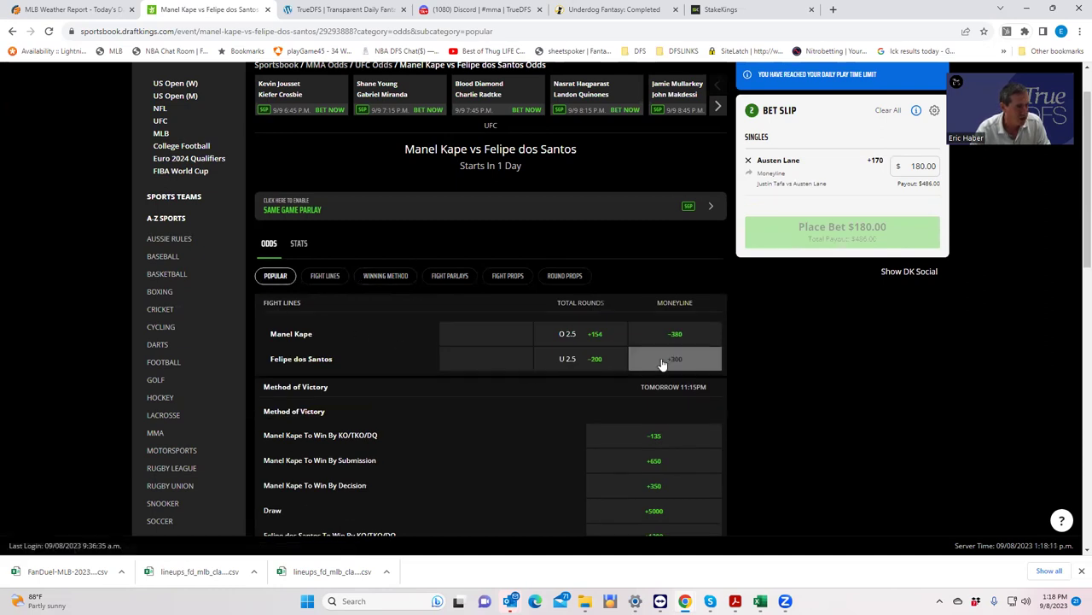
pyautogui.click(922, 212)
pyautogui.write('180')
pyautogui.click(846, 264)
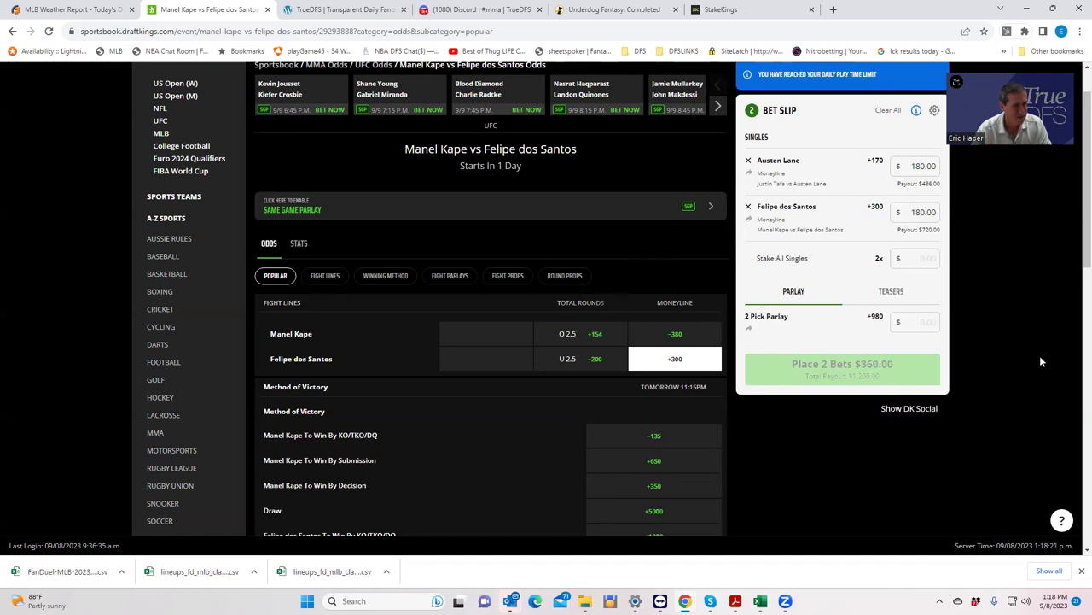
# Step: Open the Tai Tuivasa vs Alexander Volkov fight from the list of upcoming UFC fights
pyautogui.scroll(1, 1038, 351)
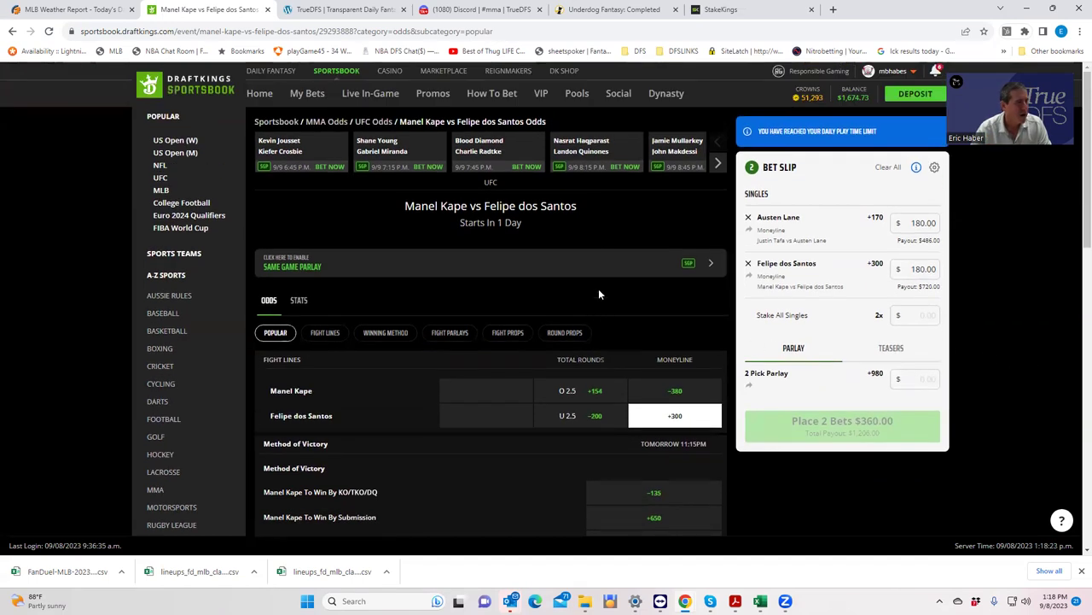
pyautogui.click(717, 165)
pyautogui.click(717, 166)
pyautogui.click(718, 166)
pyautogui.click(718, 166)
pyautogui.click(718, 165)
pyautogui.click(718, 166)
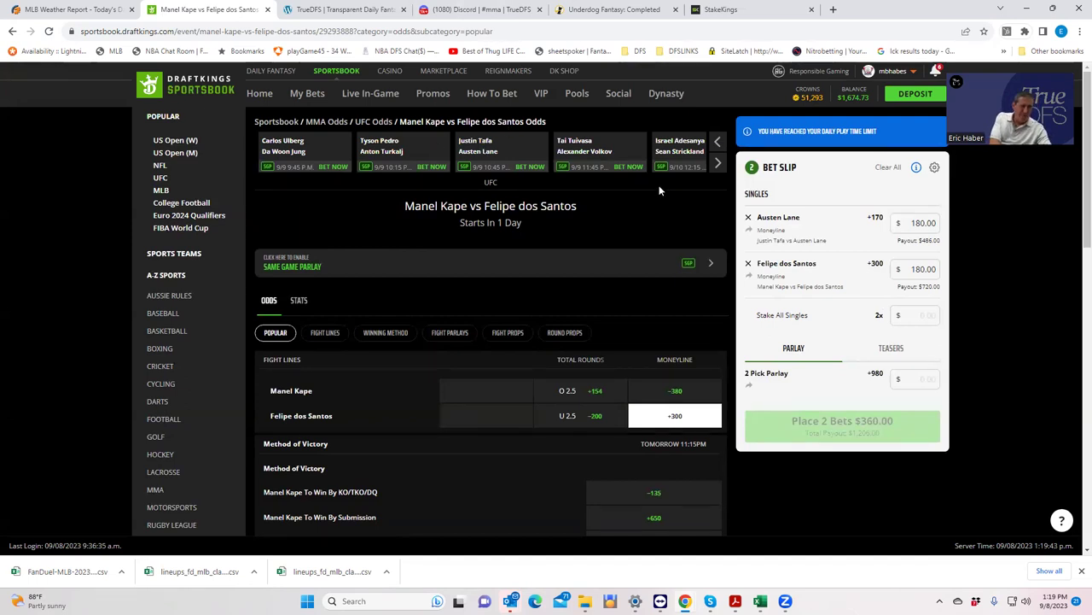
pyautogui.click(576, 154)
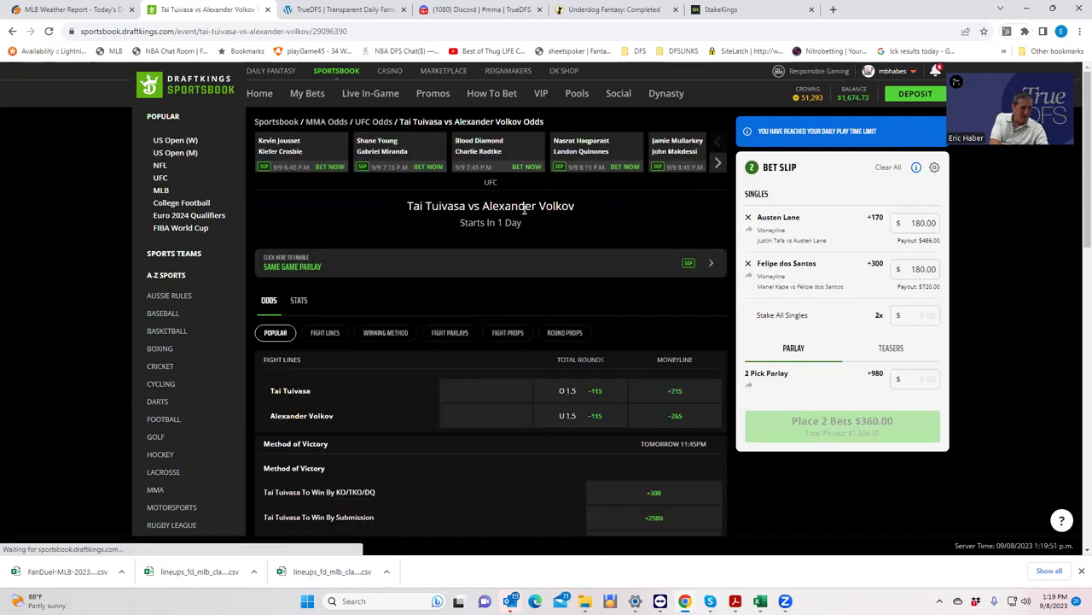
# Step: Look through the fight's method and round odds and add Tai Tuivasa To Win By Decision to the bet slip with a $180 wager
pyautogui.scroll(-5, 476, 460)
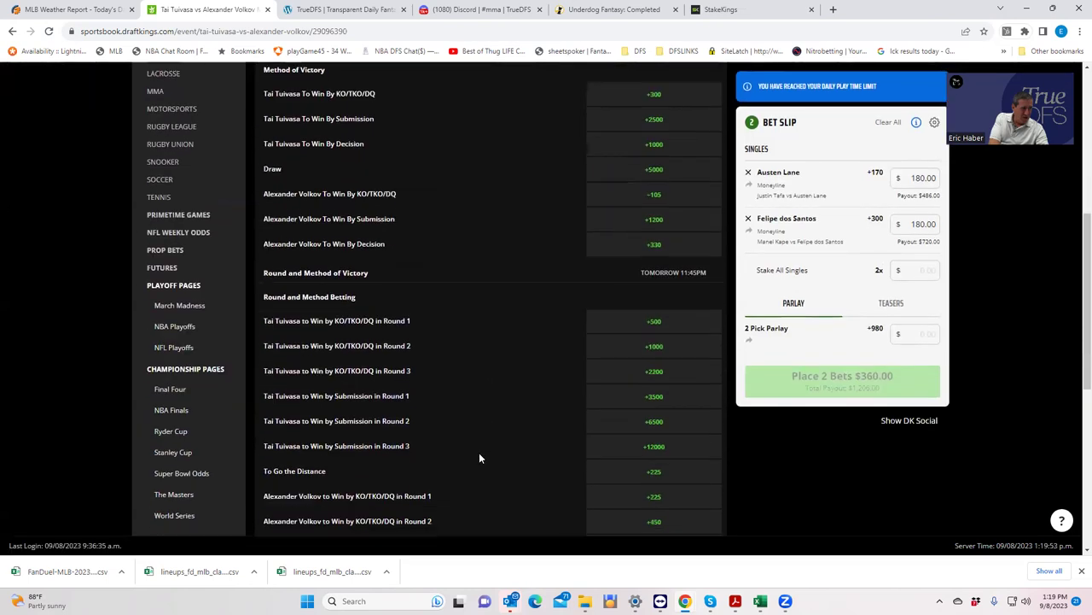
pyautogui.scroll(-1, 432, 404)
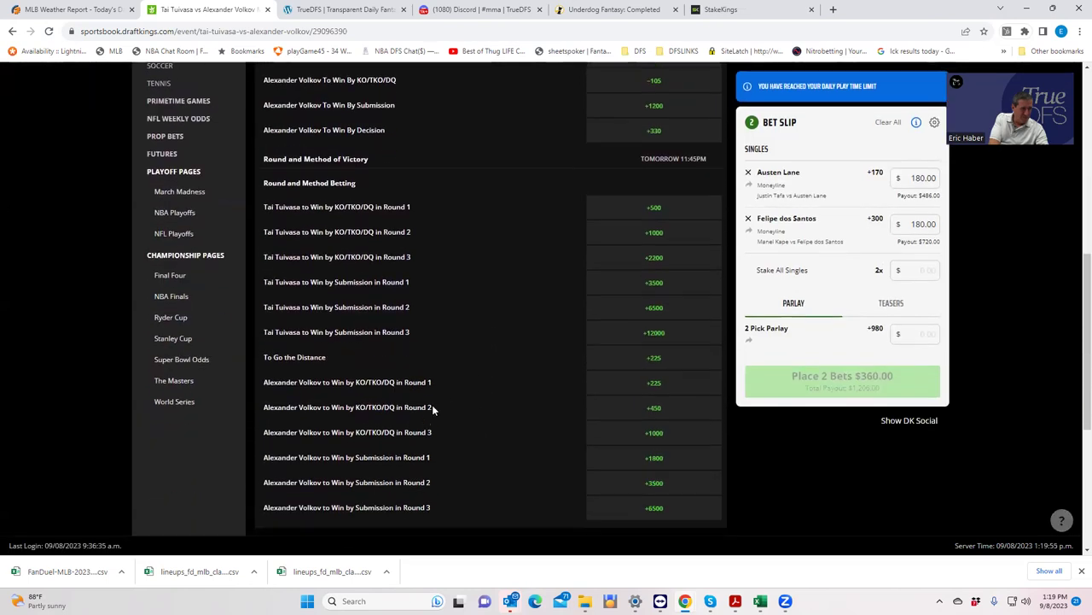
pyautogui.scroll(-2, 441, 405)
pyautogui.scroll(3, 445, 395)
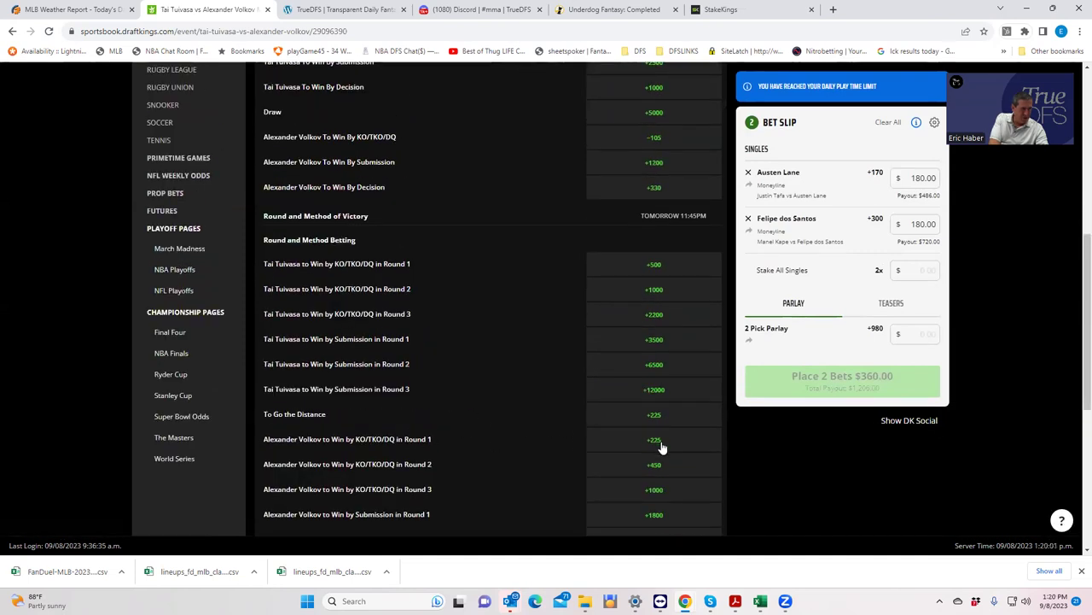
pyautogui.scroll(1, 659, 446)
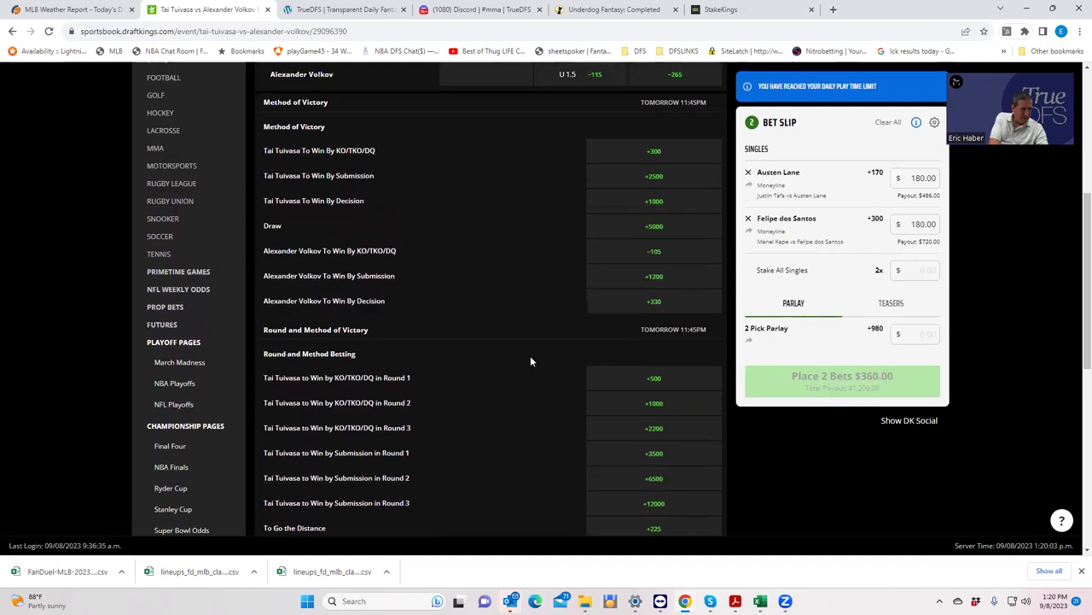
pyautogui.scroll(1, 529, 359)
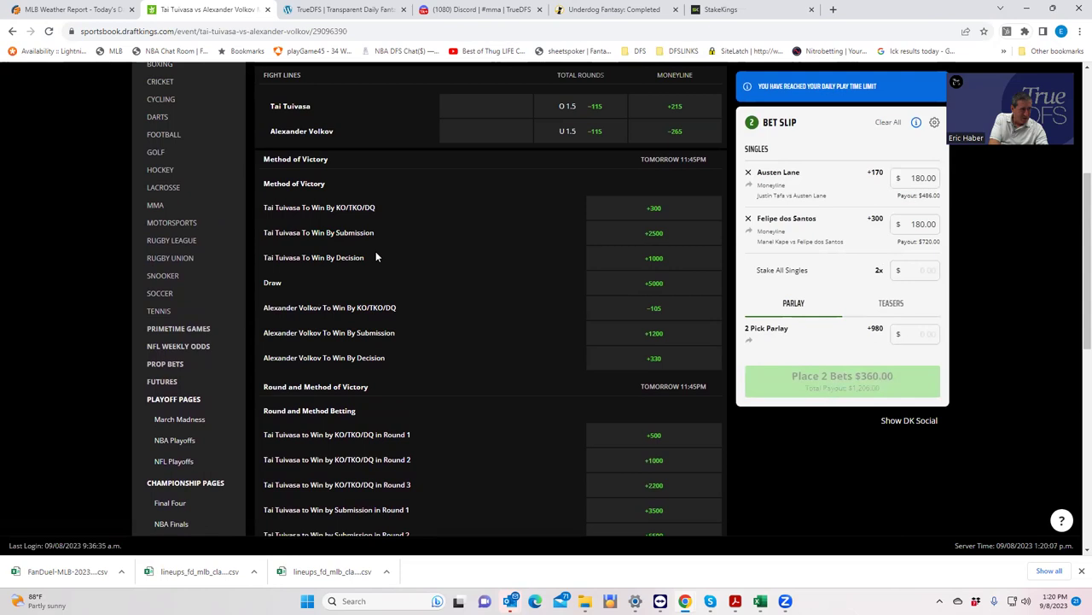
pyautogui.click(655, 260)
pyautogui.click(932, 272)
pyautogui.write('180')
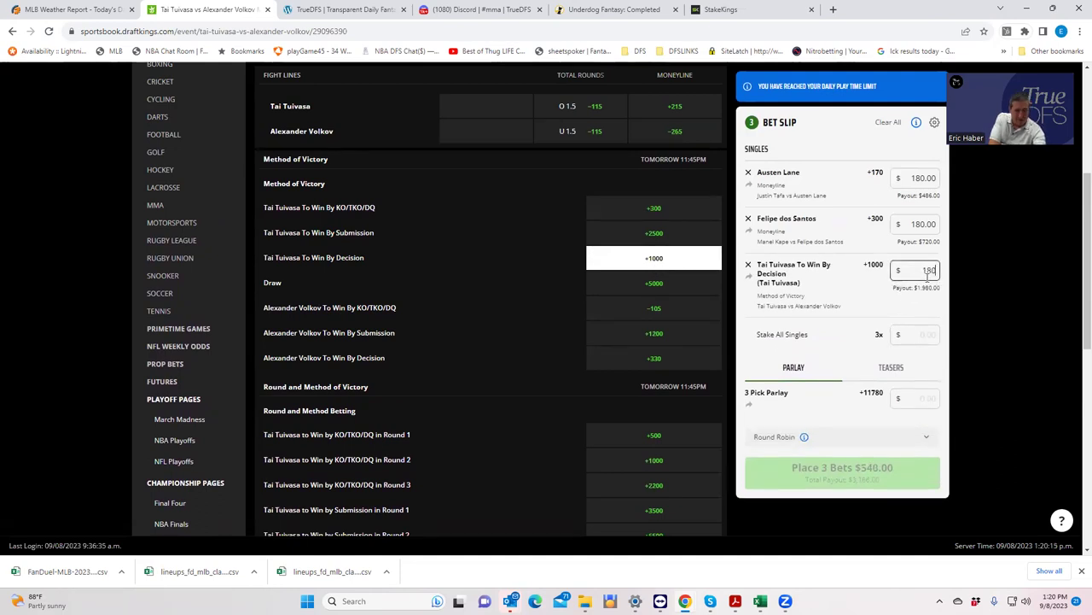
pyautogui.click(872, 300)
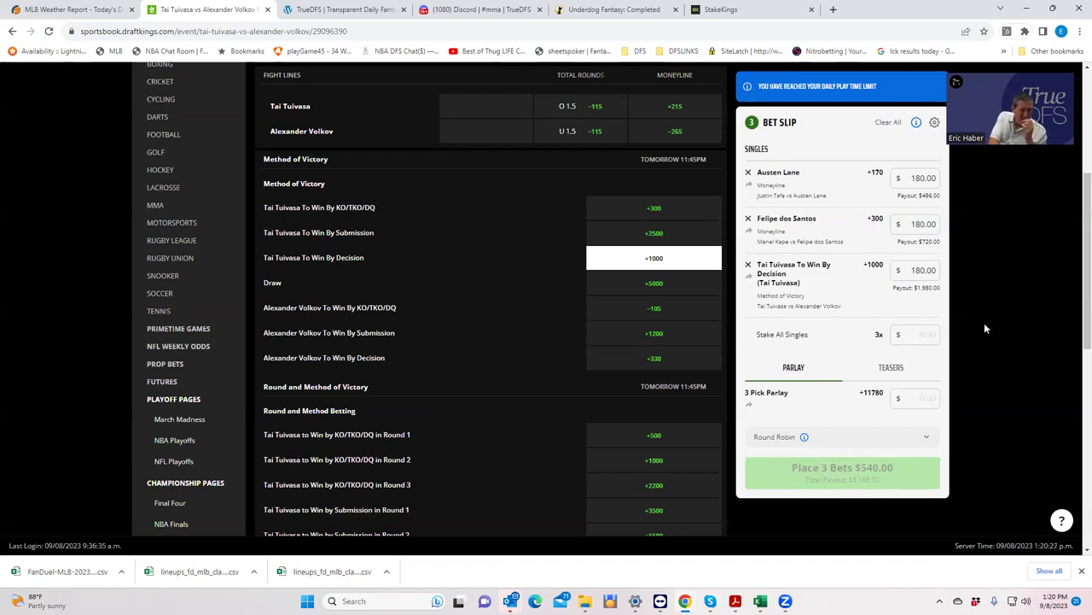
# Step: Open the Israel Adesanya vs Sean Strickland fight from the list of upcoming UFC fights
pyautogui.scroll(2, 1016, 303)
pyautogui.scroll(1, 1020, 300)
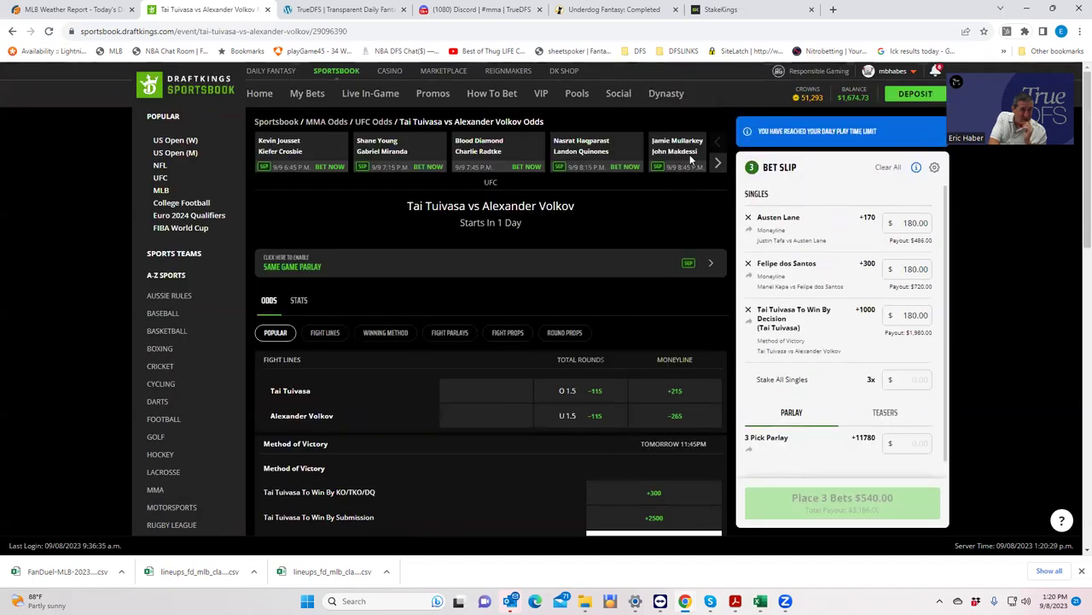
pyautogui.click(717, 164)
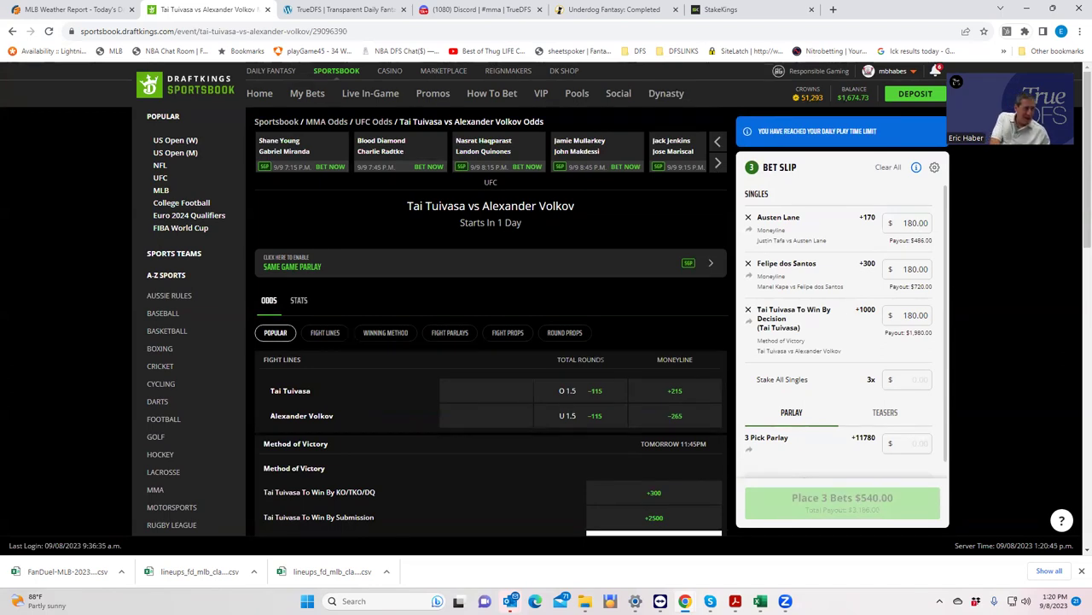
pyautogui.click(719, 167)
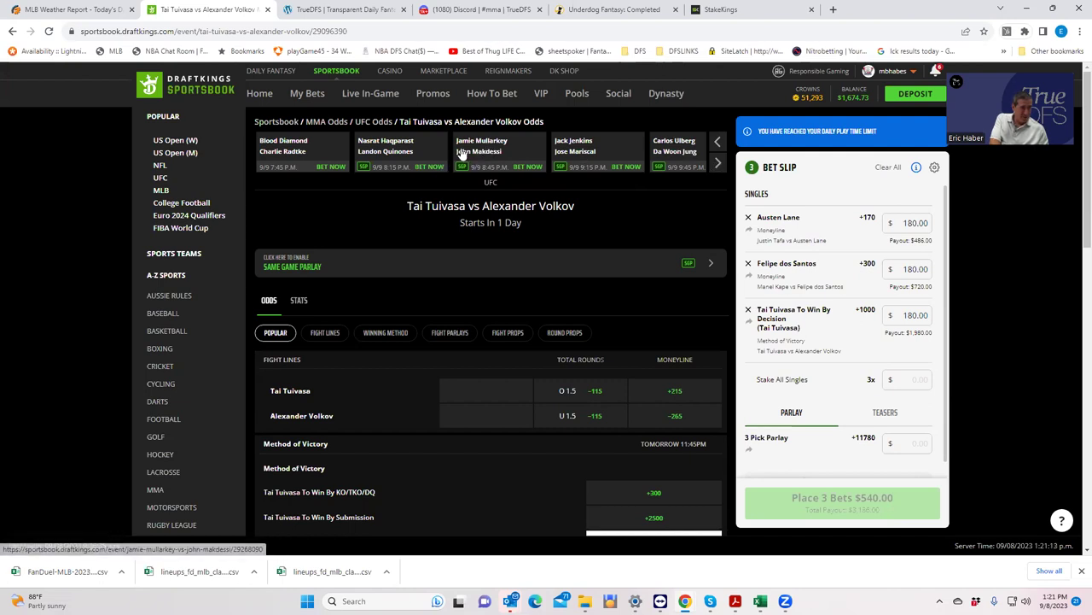
pyautogui.click(717, 164)
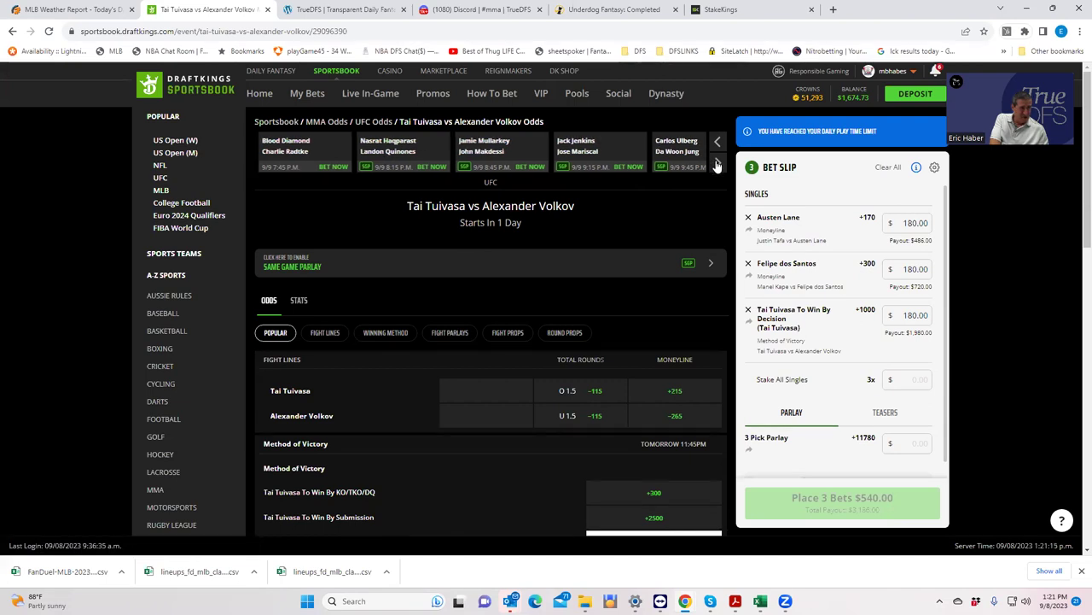
pyautogui.click(717, 164)
pyautogui.click(719, 165)
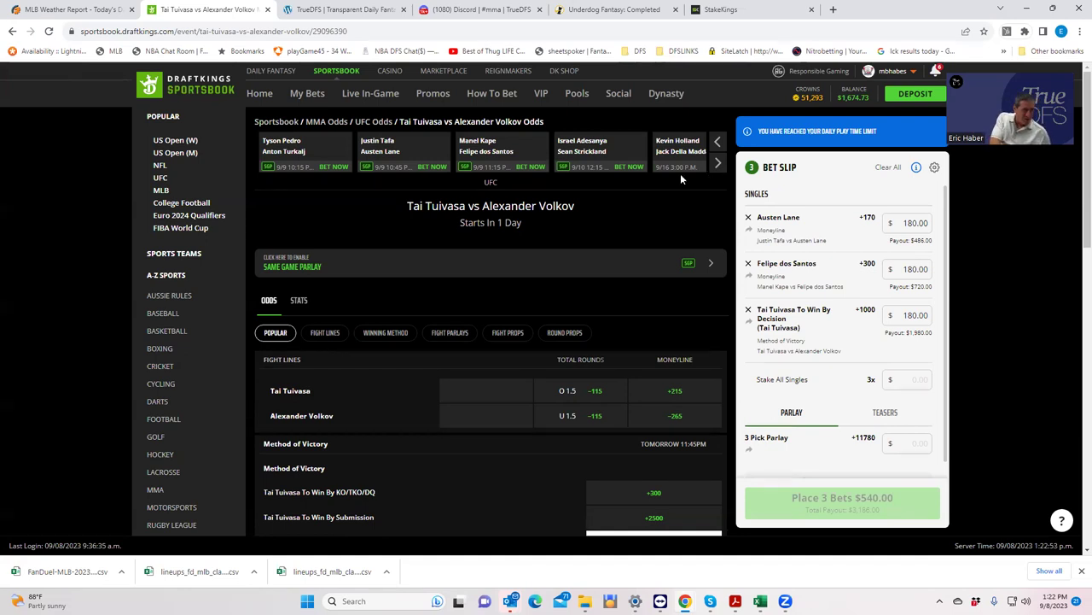
pyautogui.click(589, 150)
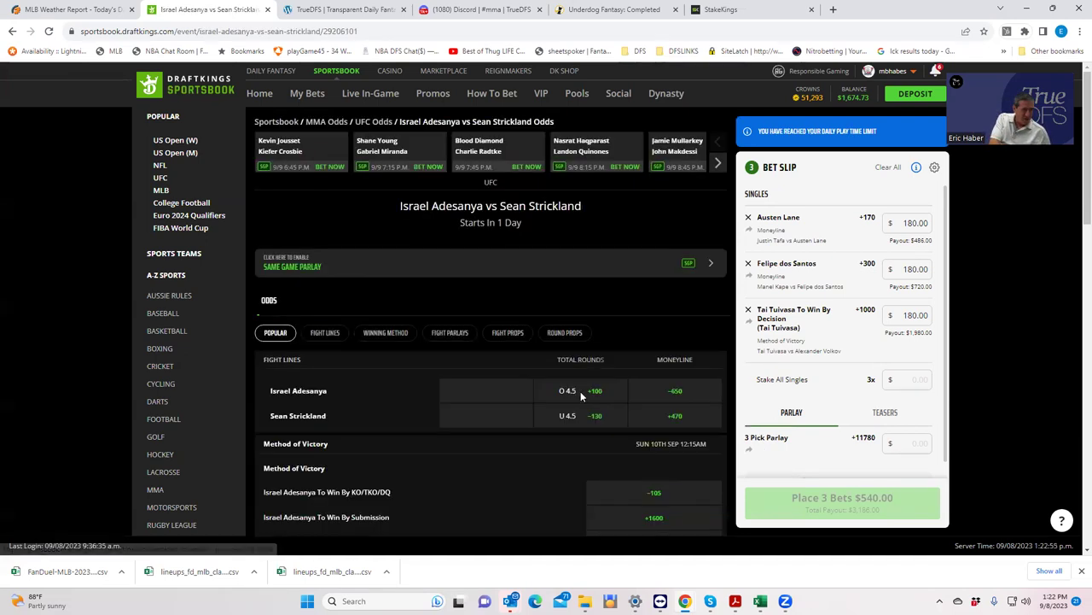
# Step: Add Sean Strickland To Win By Decision to the bet slip with a $180 wager
pyautogui.scroll(-2, 528, 412)
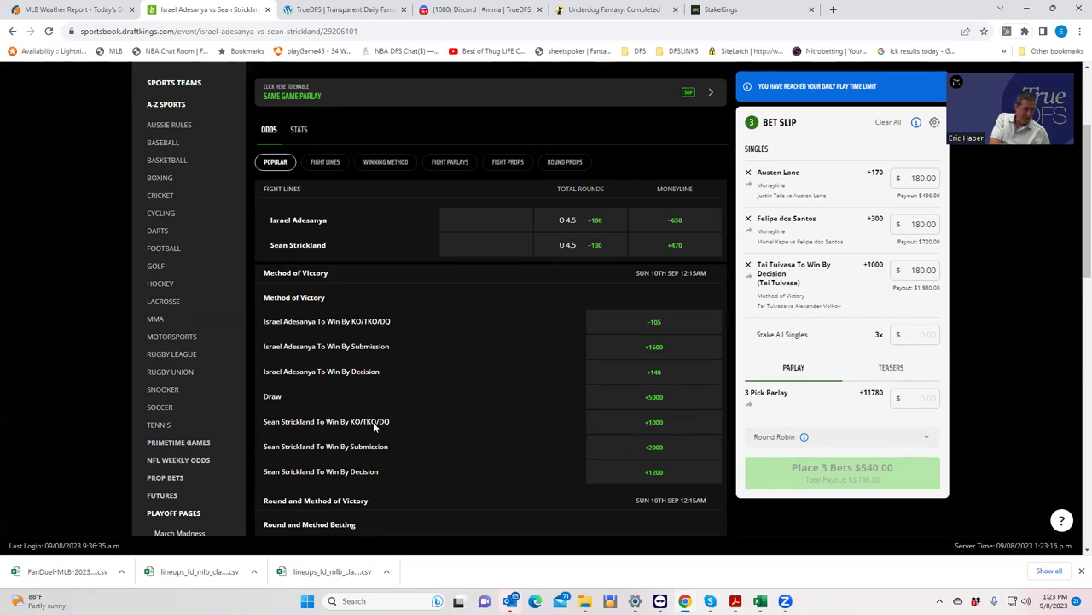
pyautogui.click(658, 476)
pyautogui.click(917, 333)
pyautogui.write('1')
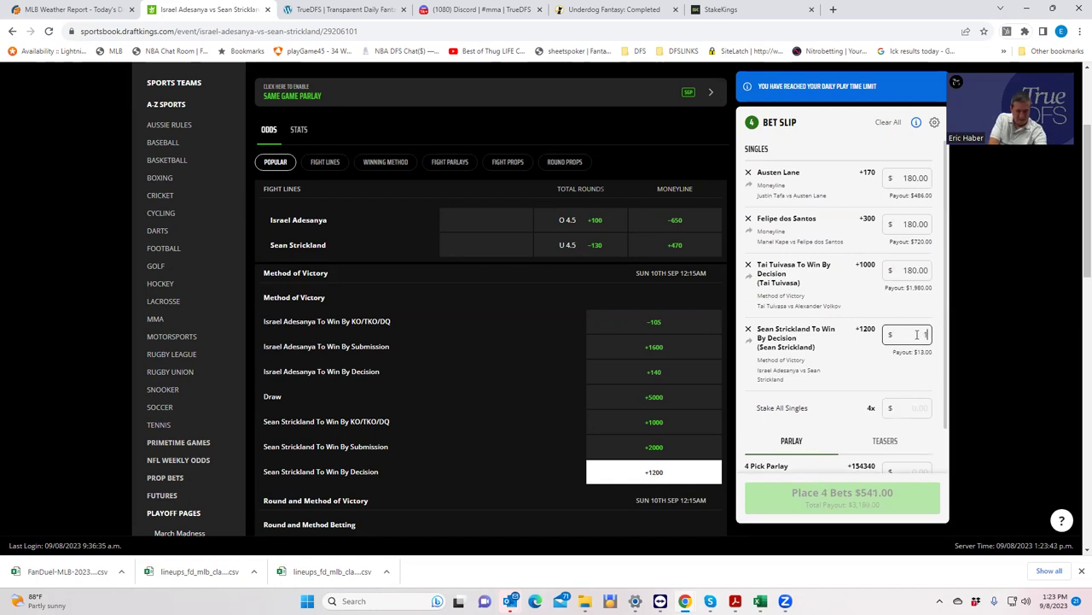
pyautogui.write('80')
pyautogui.click(883, 368)
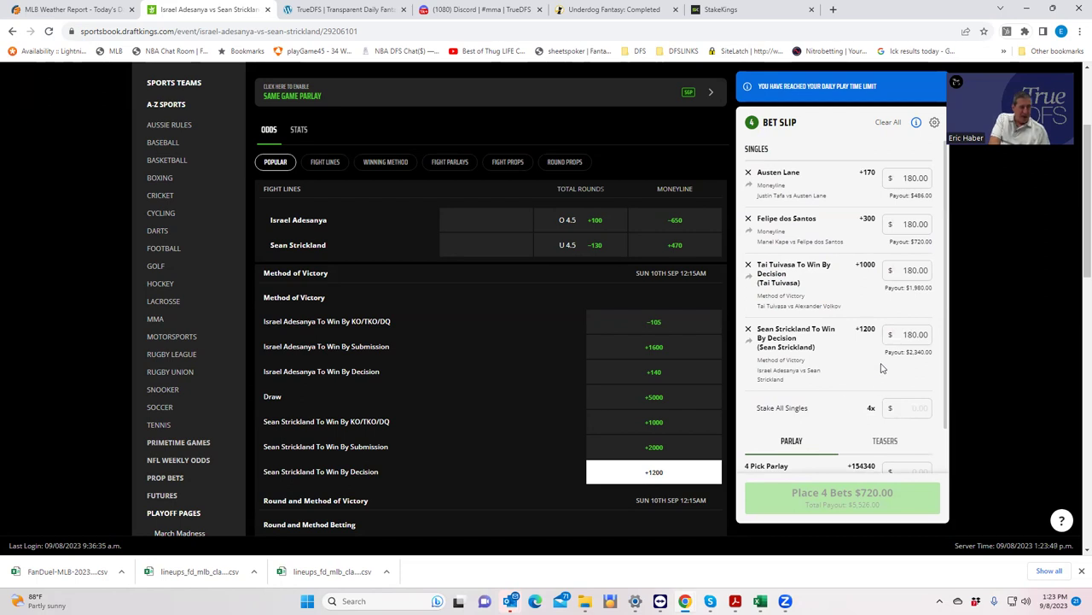
# Step: Review the list of upcoming UFC fights from the earliest bout through Tai Tuivasa vs Alexander Volkov
pyautogui.scroll(2, 487, 333)
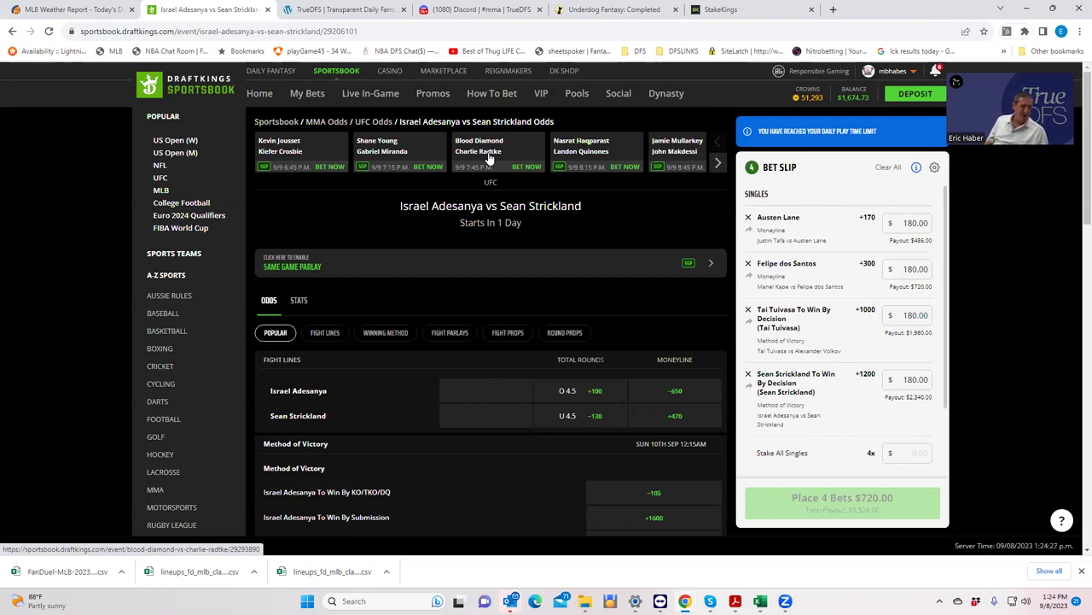
pyautogui.click(720, 165)
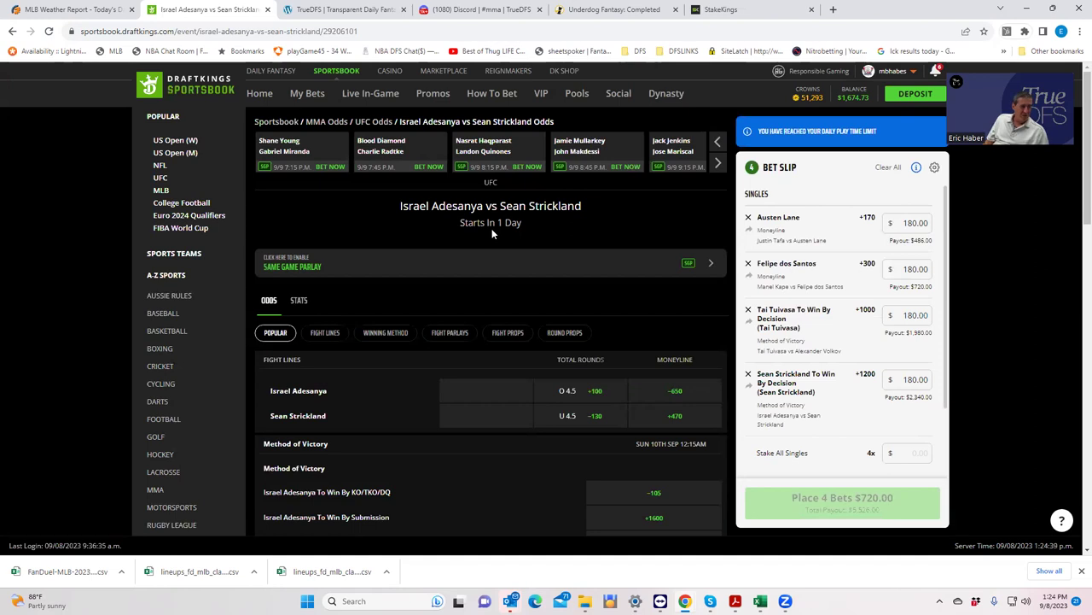
pyautogui.click(717, 165)
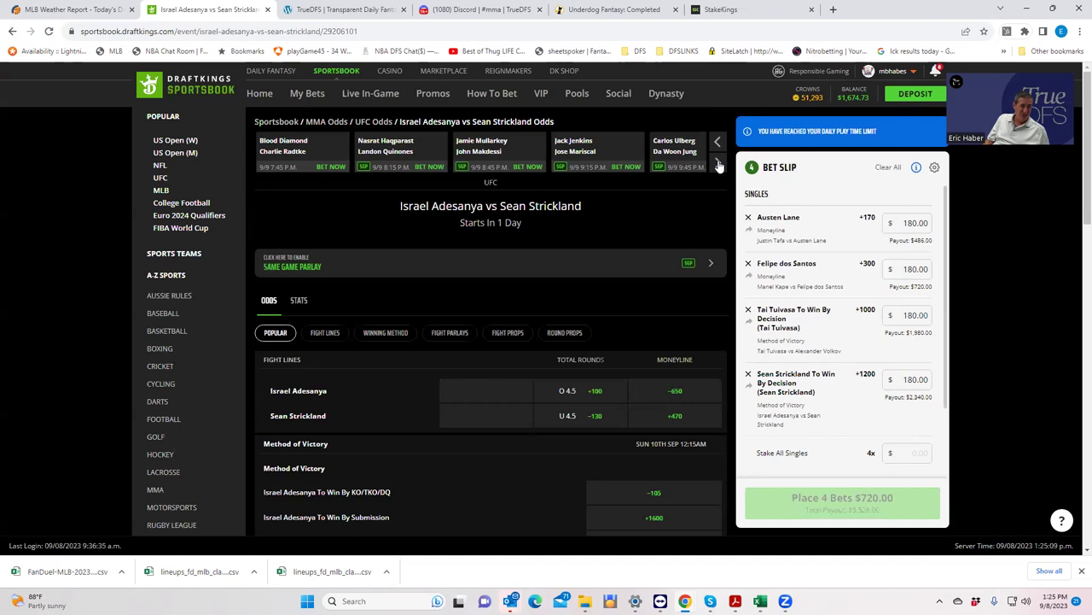
pyautogui.click(719, 163)
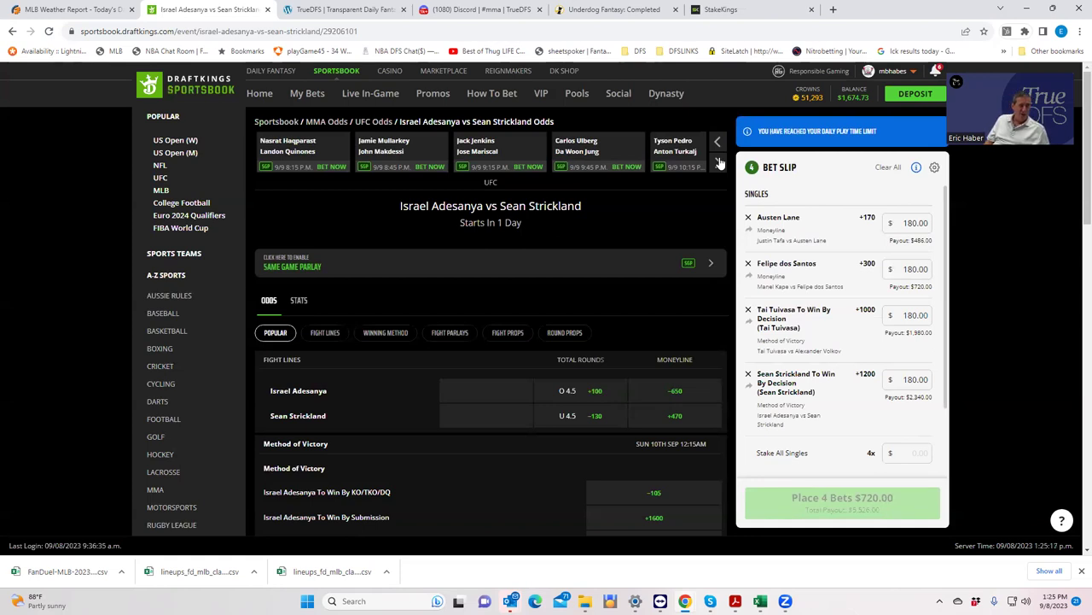
pyautogui.click(720, 163)
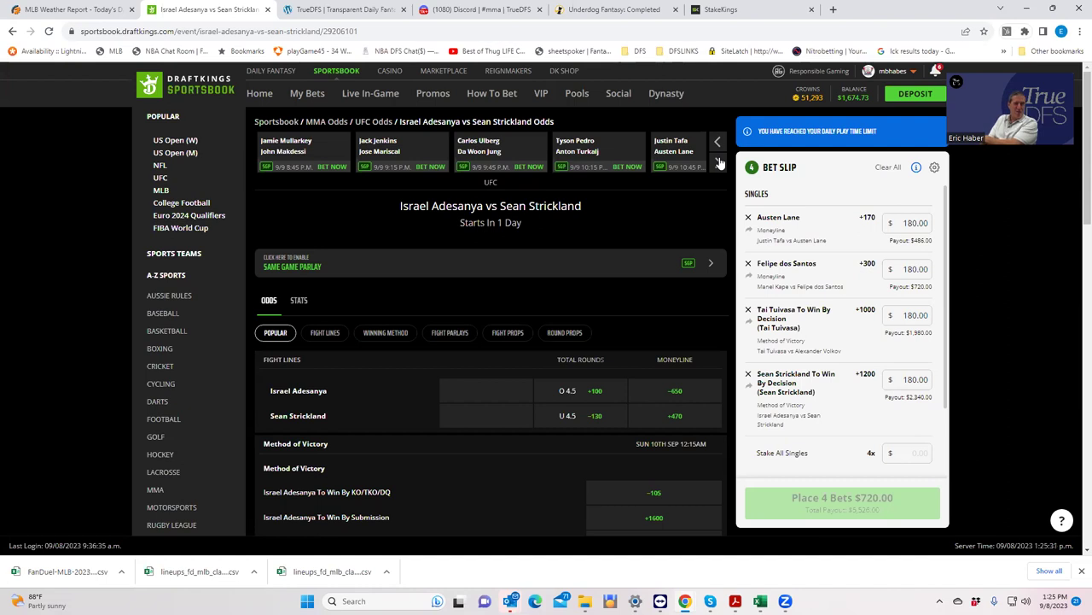
pyautogui.click(718, 162)
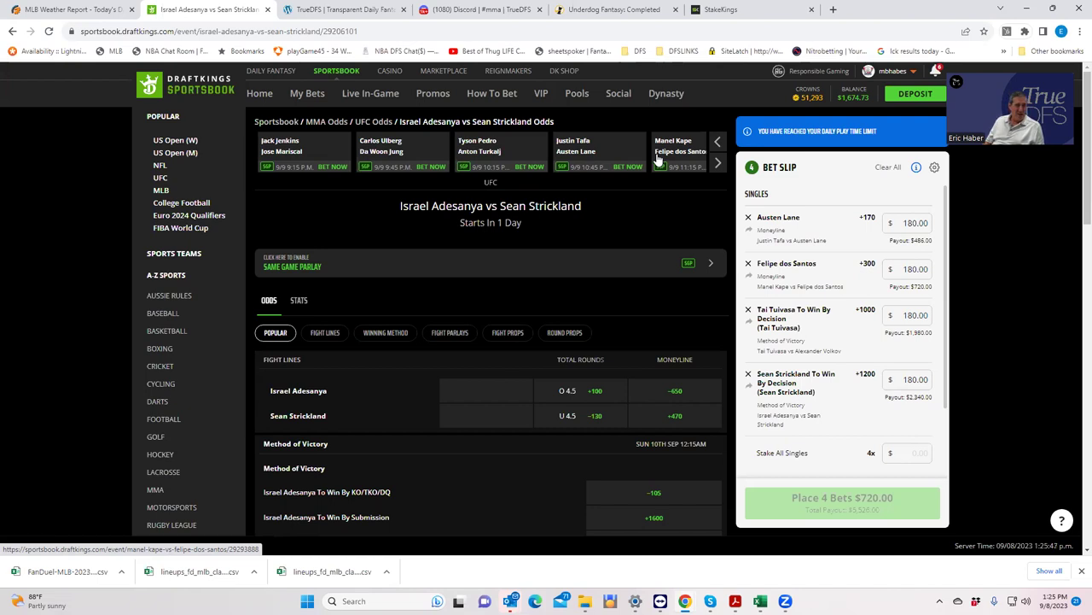
pyautogui.click(718, 163)
pyautogui.click(718, 164)
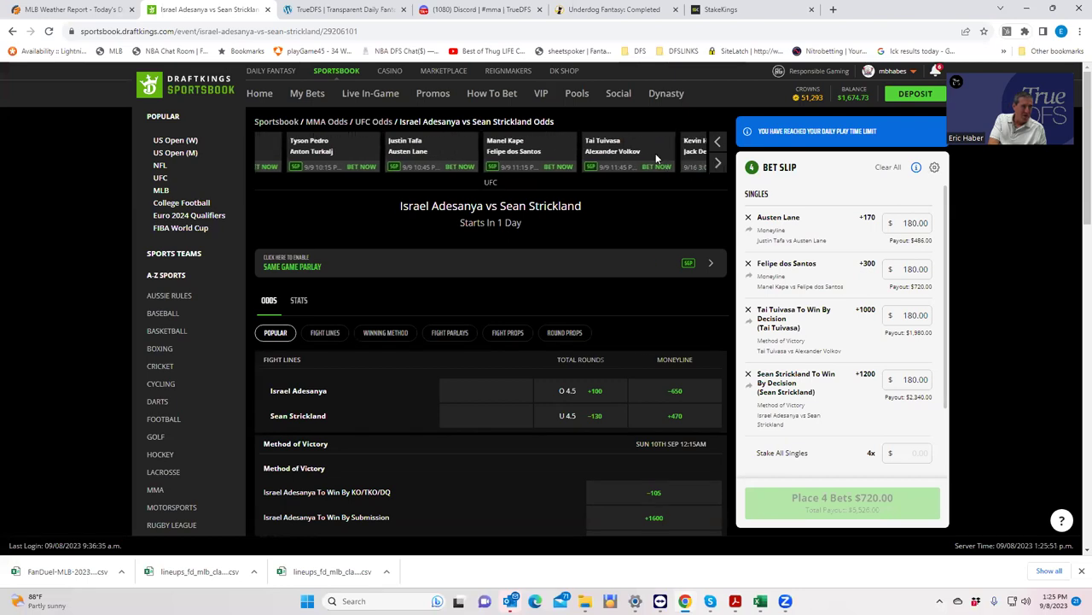